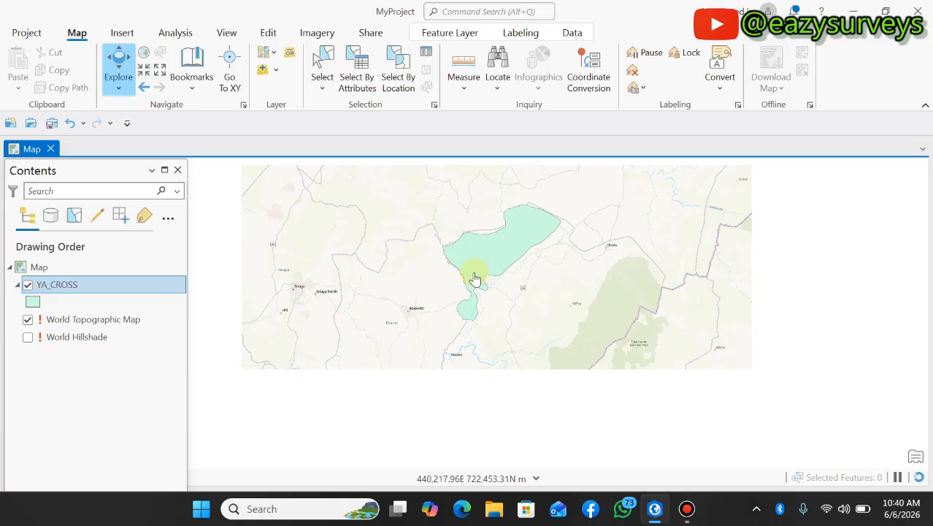
Inspect the YA_CROSS study area on the map, then remove the YA_CROSS layer
scroll(467, 268, "up", 2)
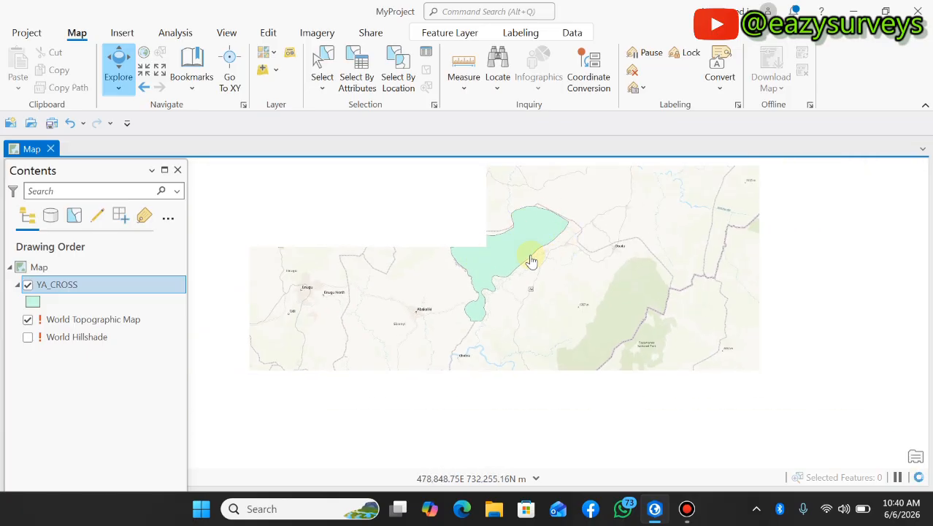
scroll(523, 250, "up", 2)
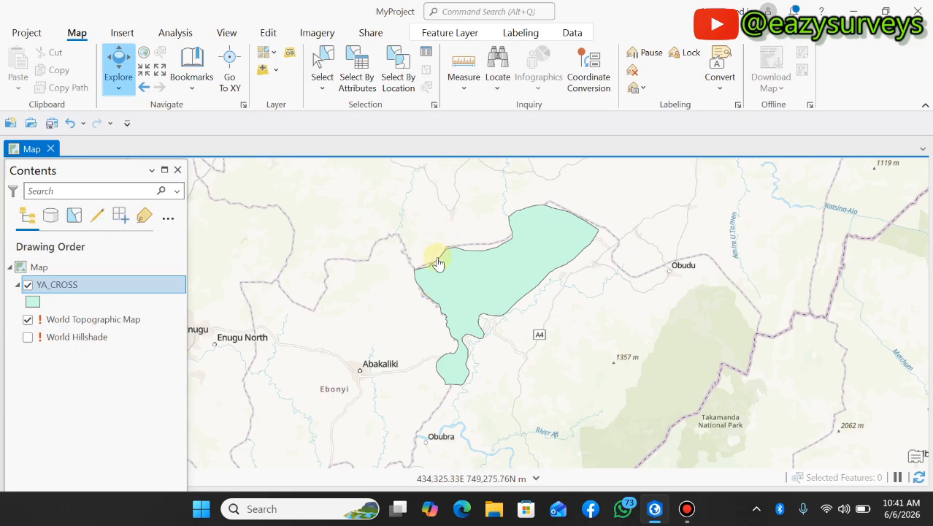
right_click(56, 285)
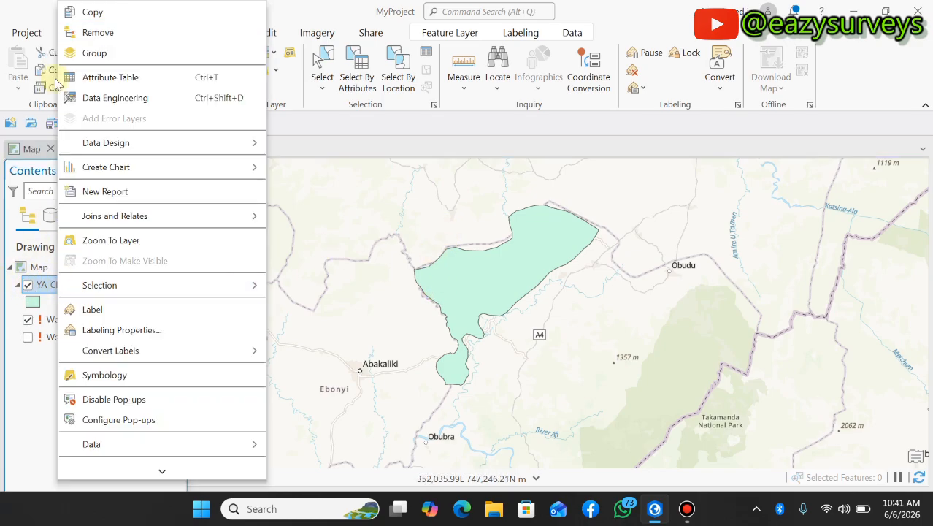
left_click(75, 33)
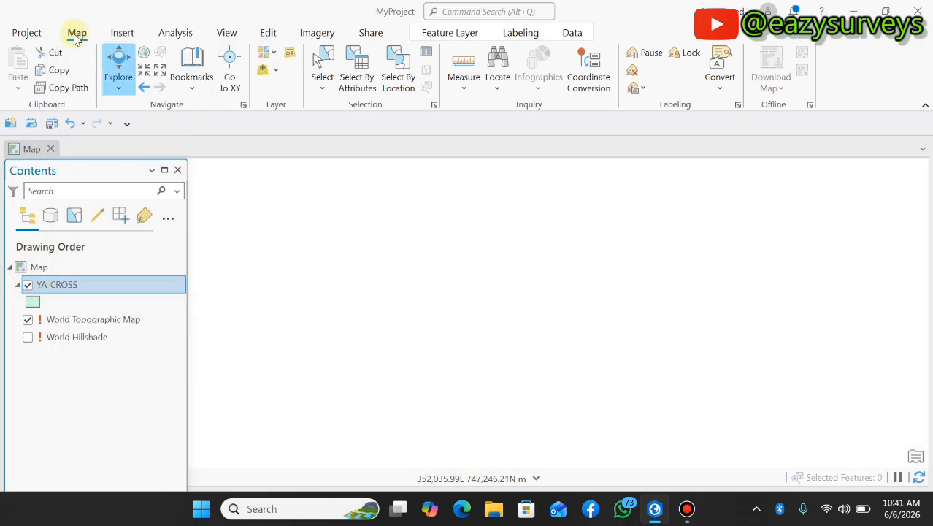
left_click(400, 269)
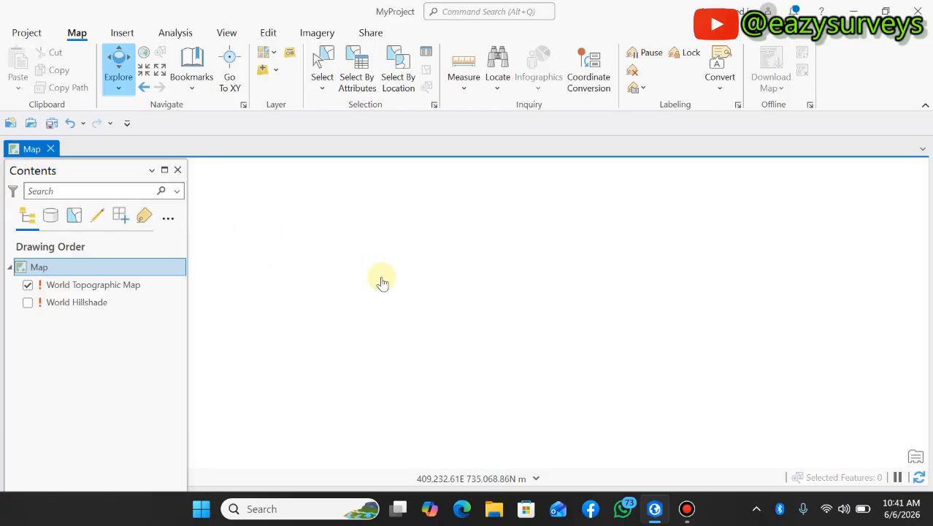
Switch to the desktop, open the YARRL folder inside ISMAIL, and examine the YA_CROSS shape source and compiled shape files
left_click(853, 11)
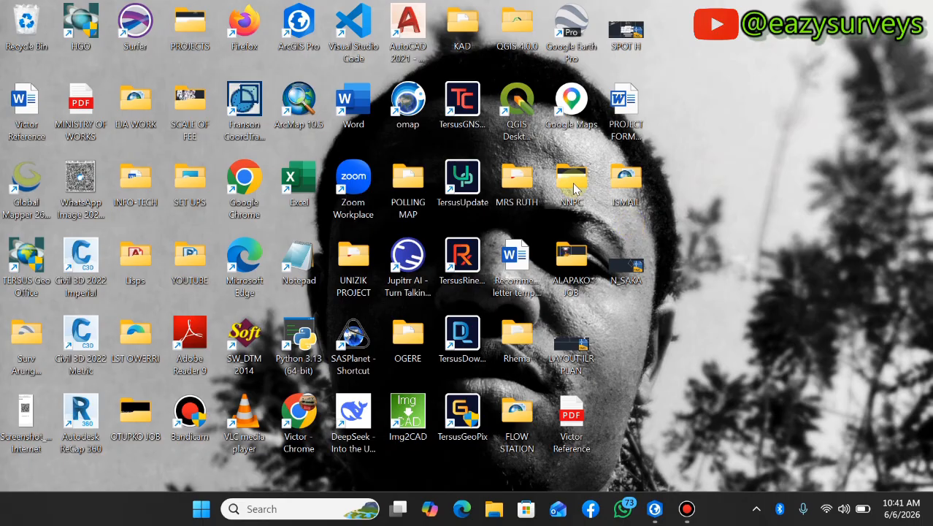
double_click(628, 186)
double_click(188, 239)
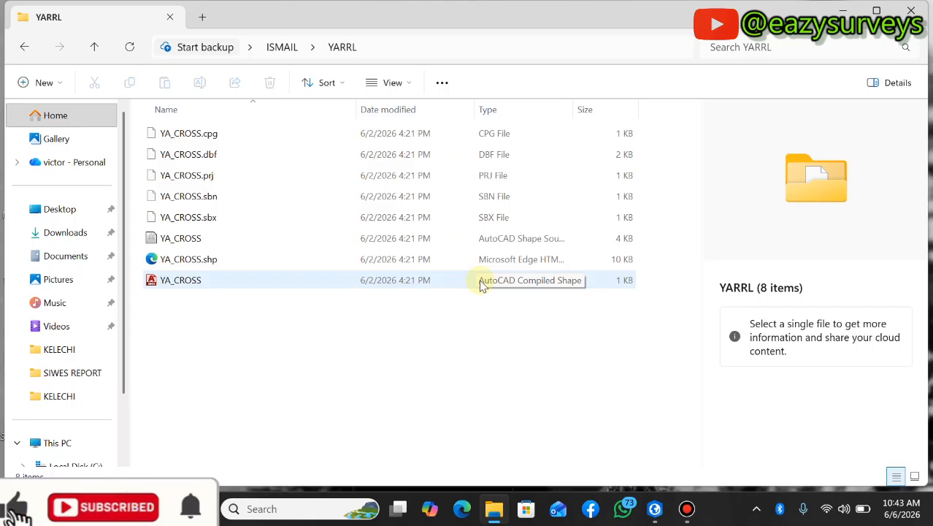
left_click(518, 241)
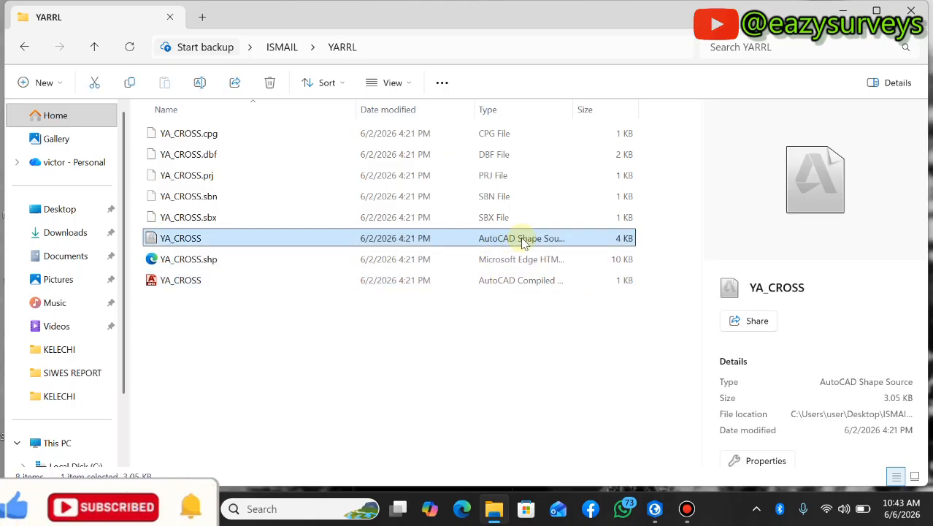
left_click(512, 282)
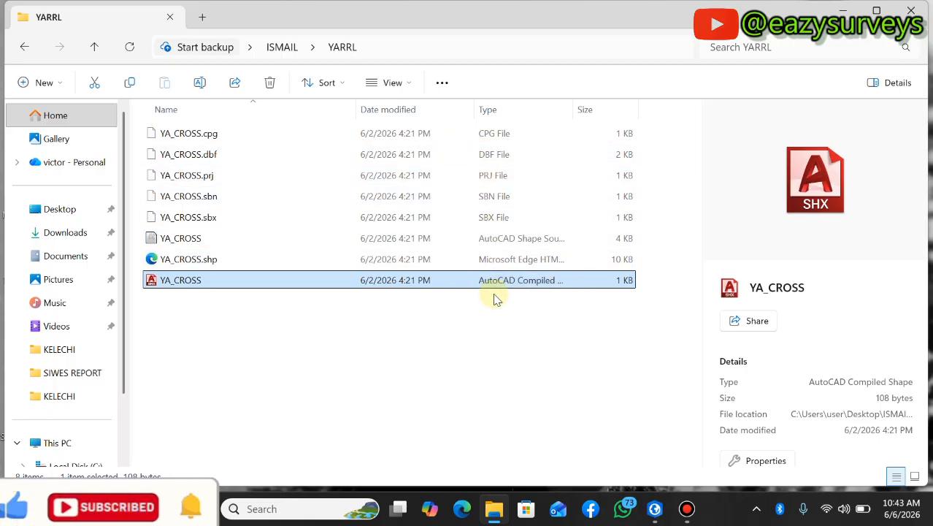
Compress the YARRL folder with WinRAR into a ZIP archive named YARRL.zip in the ISMAIL folder and select the archive
left_click(96, 48)
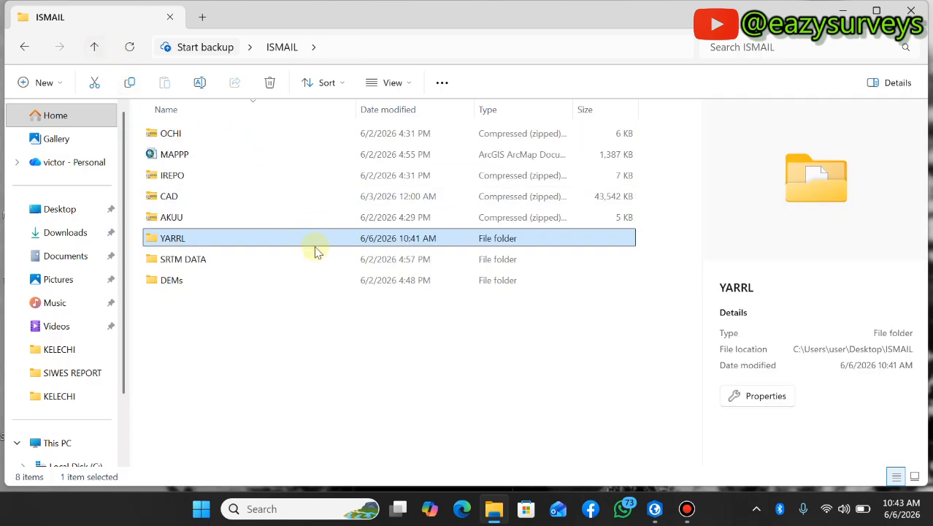
right_click(173, 244)
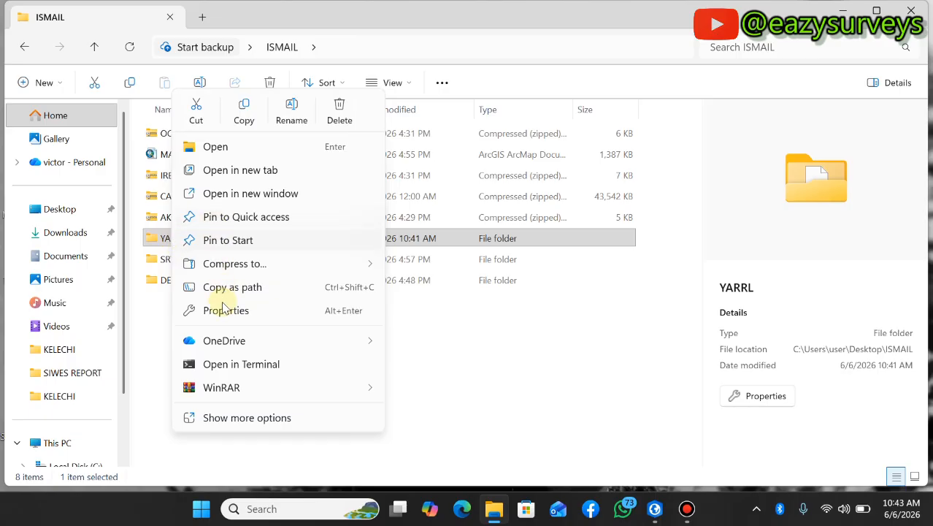
mouse_move(232, 387)
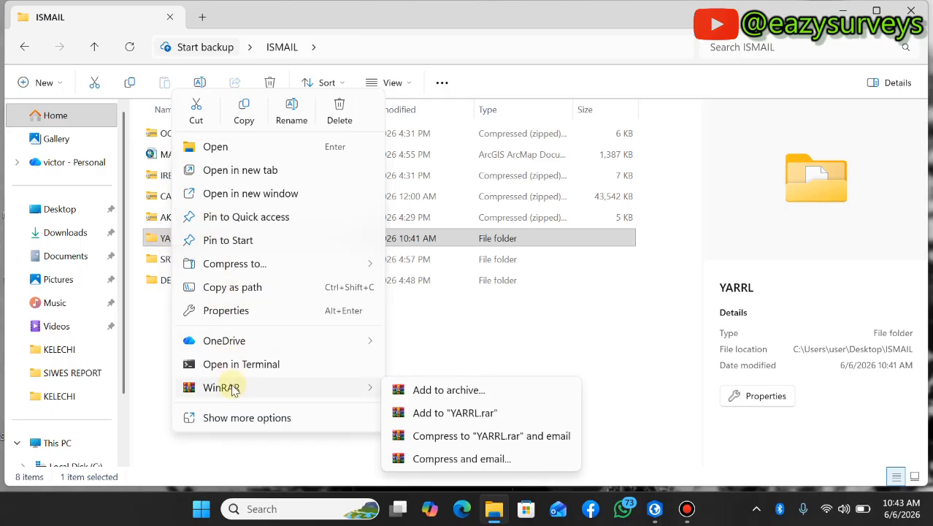
left_click(449, 391)
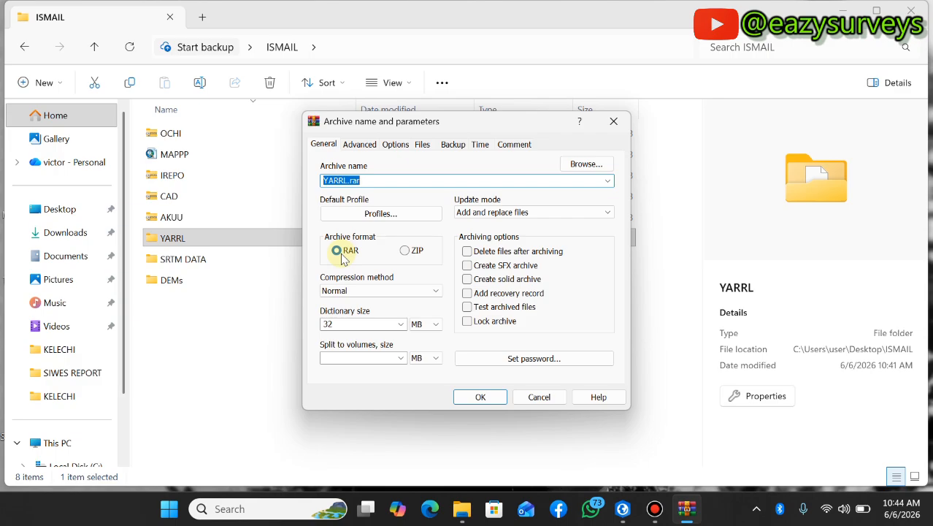
left_click(406, 250)
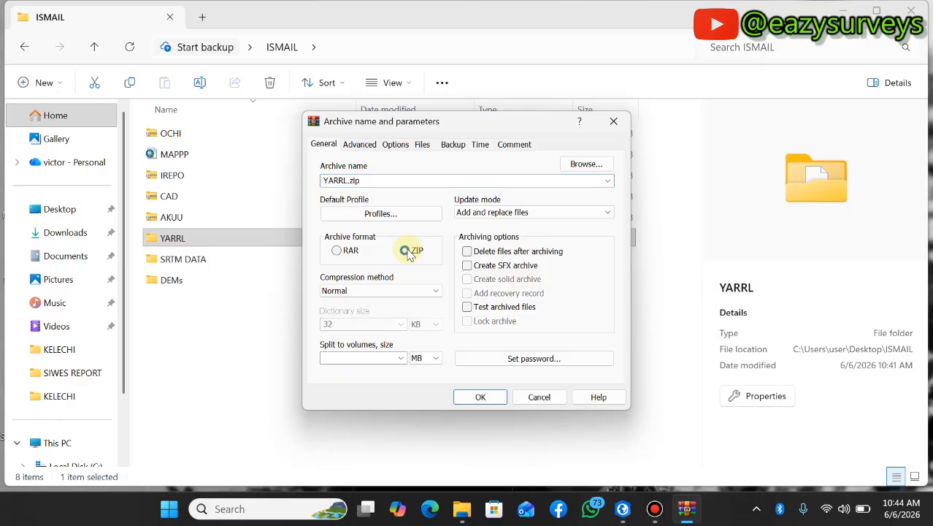
left_click(471, 400)
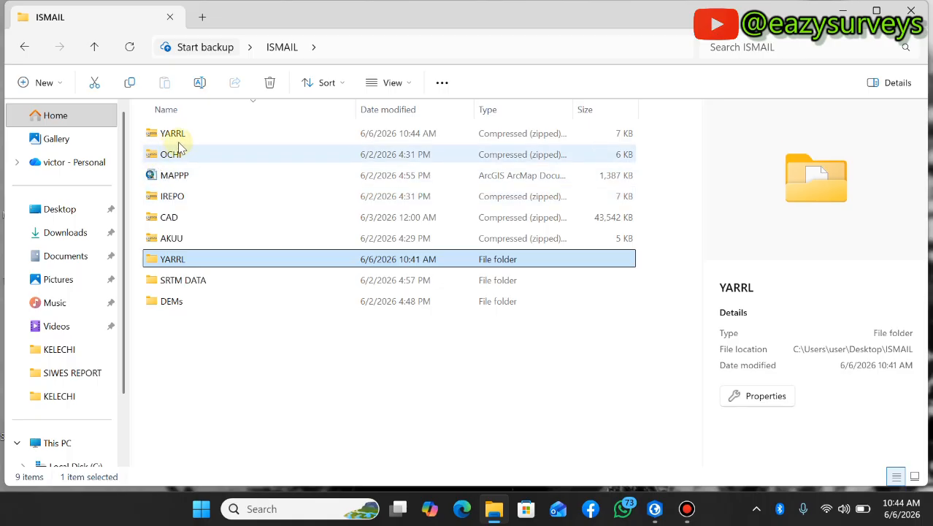
left_click(177, 135)
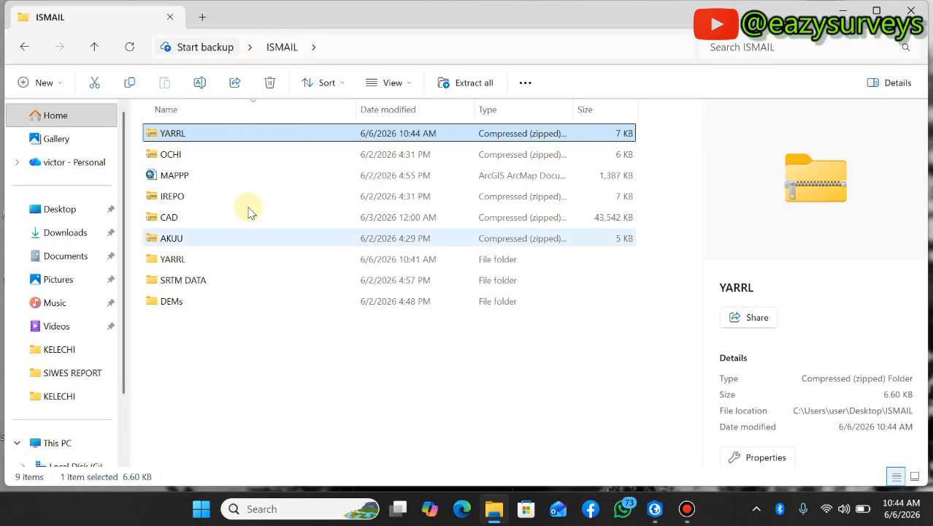
left_click(197, 259)
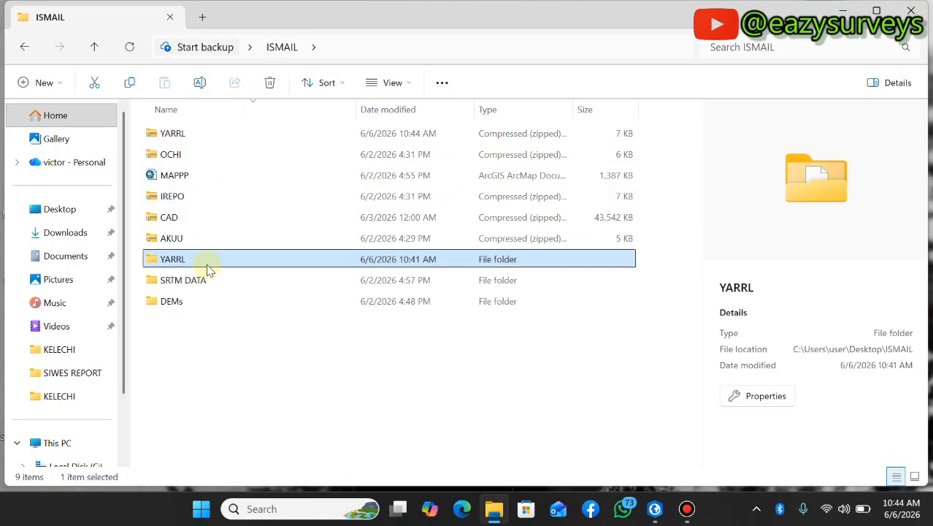
right_click(208, 269)
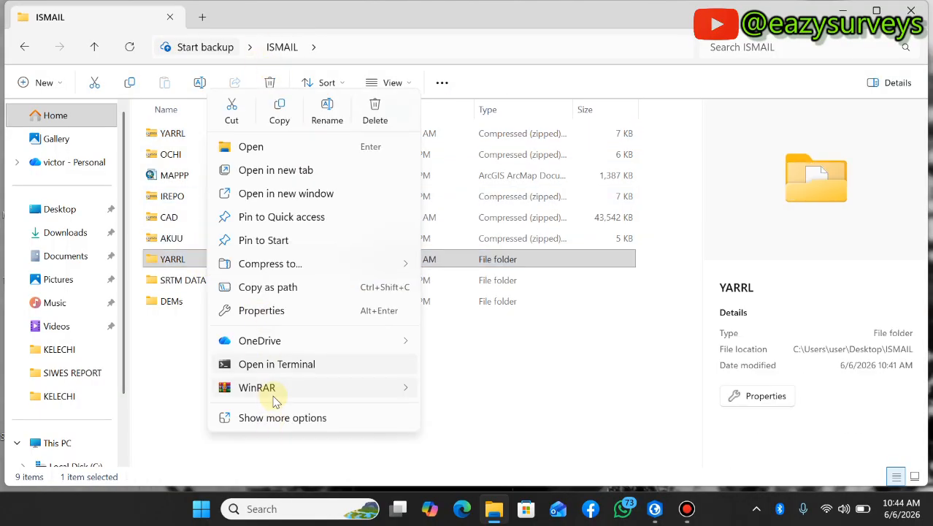
mouse_move(301, 392)
left_click(503, 392)
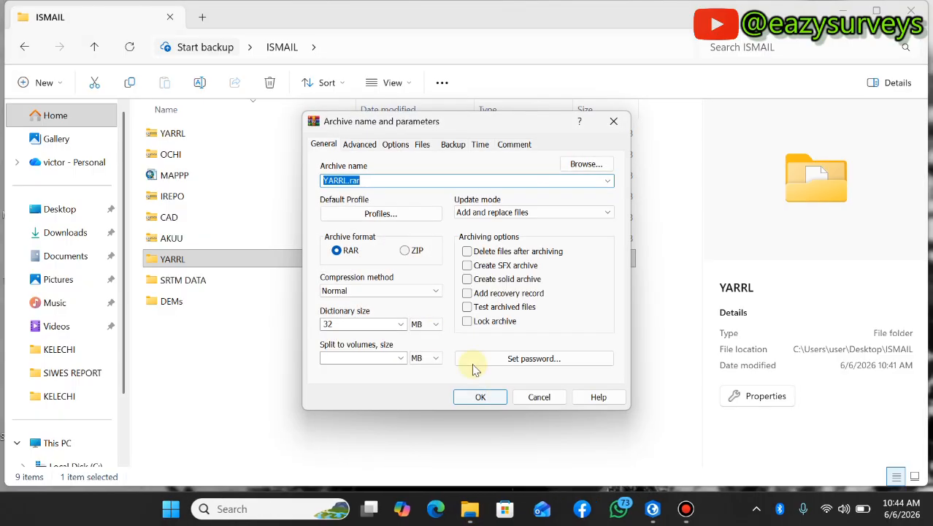
left_click(406, 252)
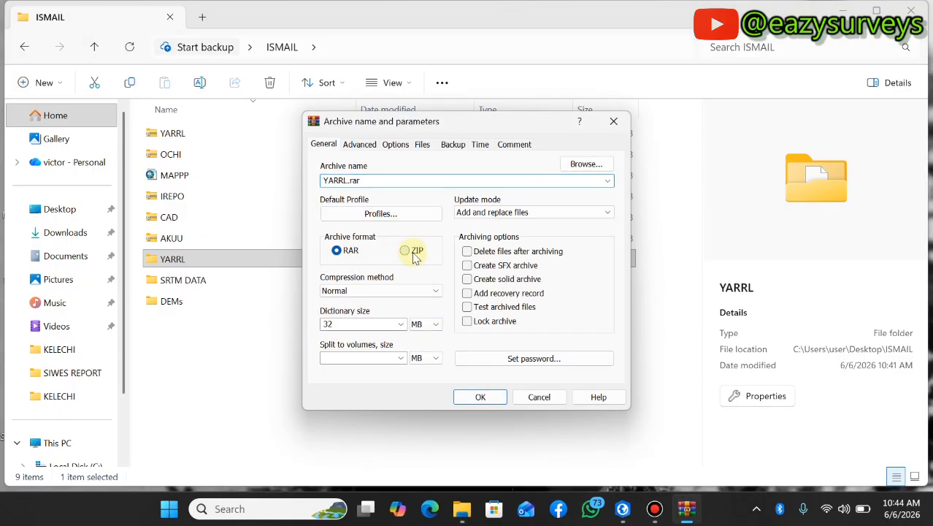
left_click(586, 164)
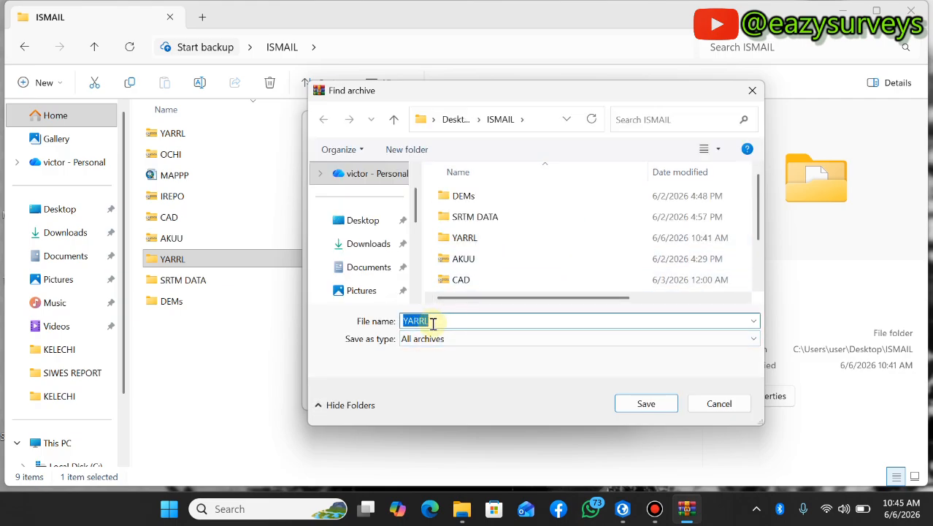
key("Escape")
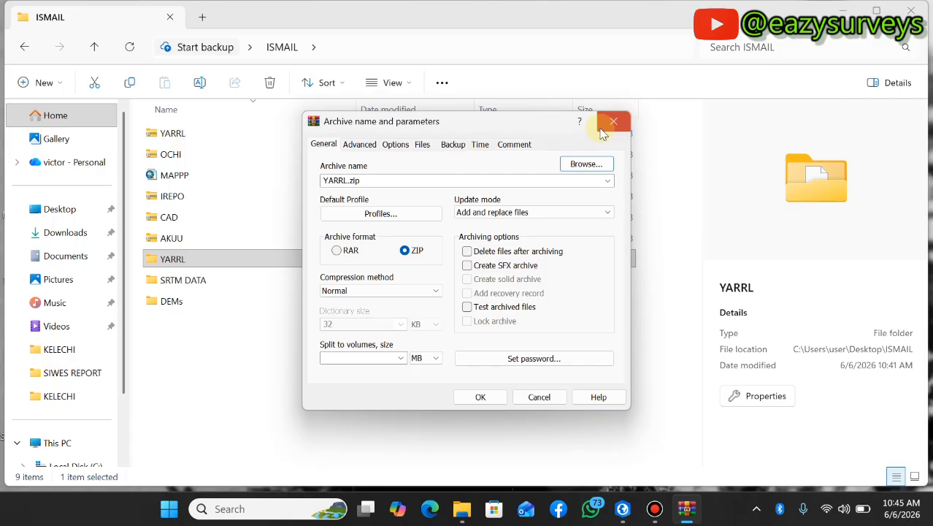
left_click(603, 129)
Switch to Chrome, search Google for earthexplorer, and open the USGS EarthExplorer site
left_click(167, 140)
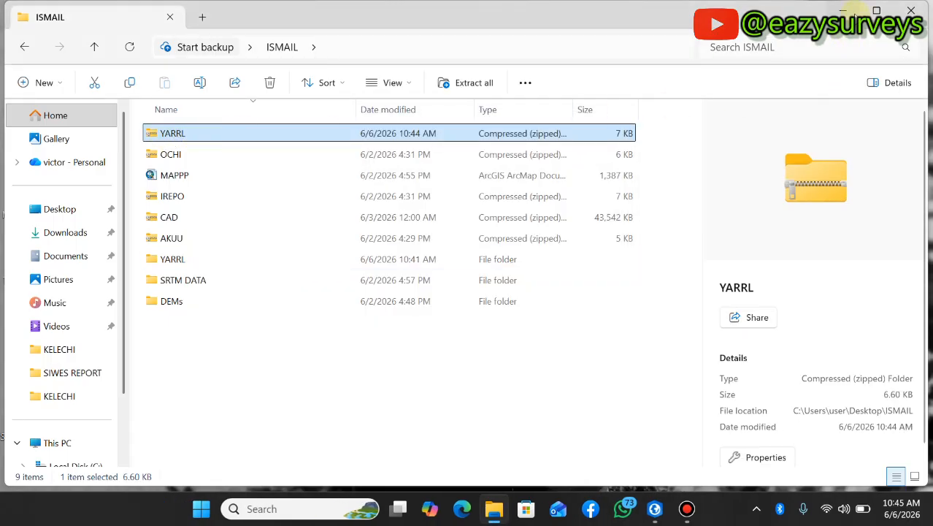
left_click(865, 23)
left_click(762, 115)
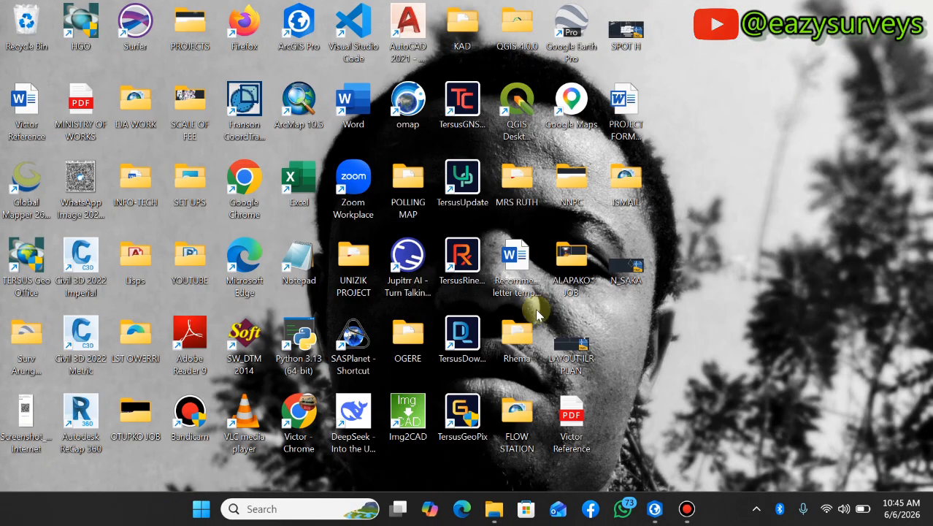
double_click(303, 413)
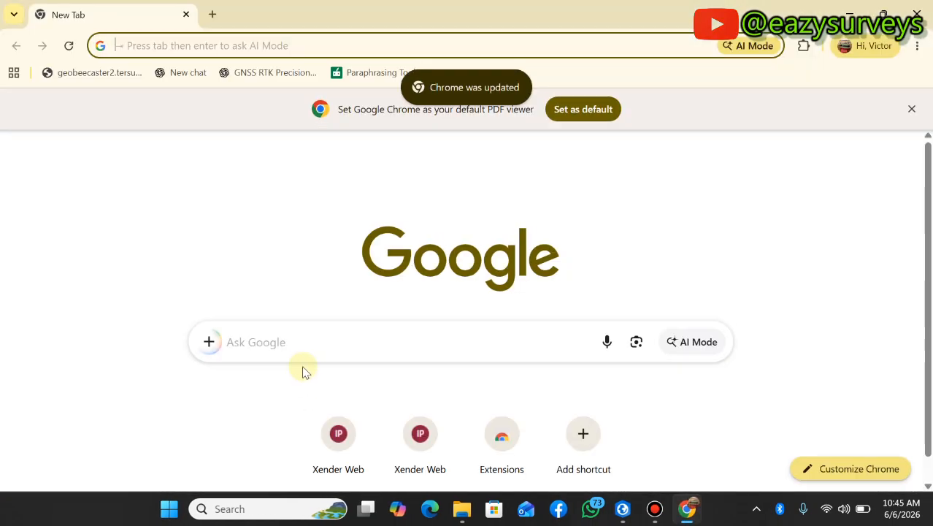
left_click(265, 340)
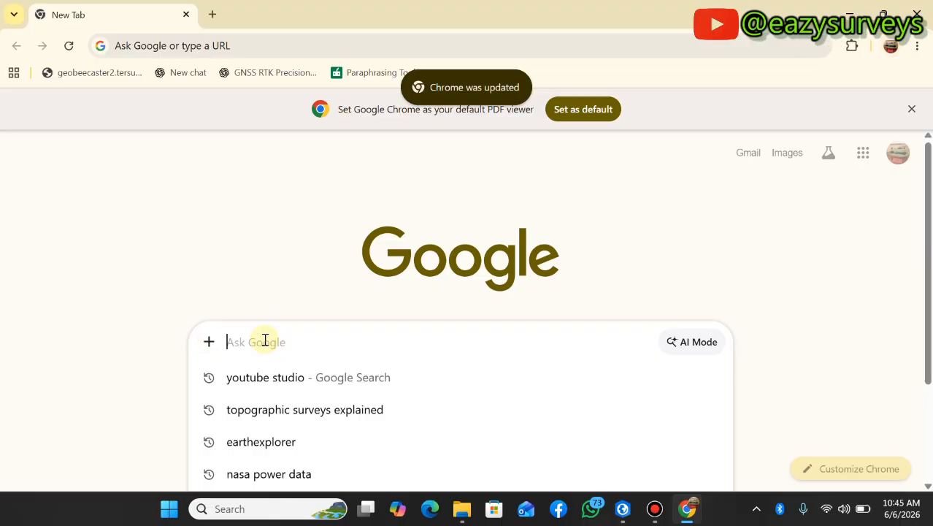
type("e")
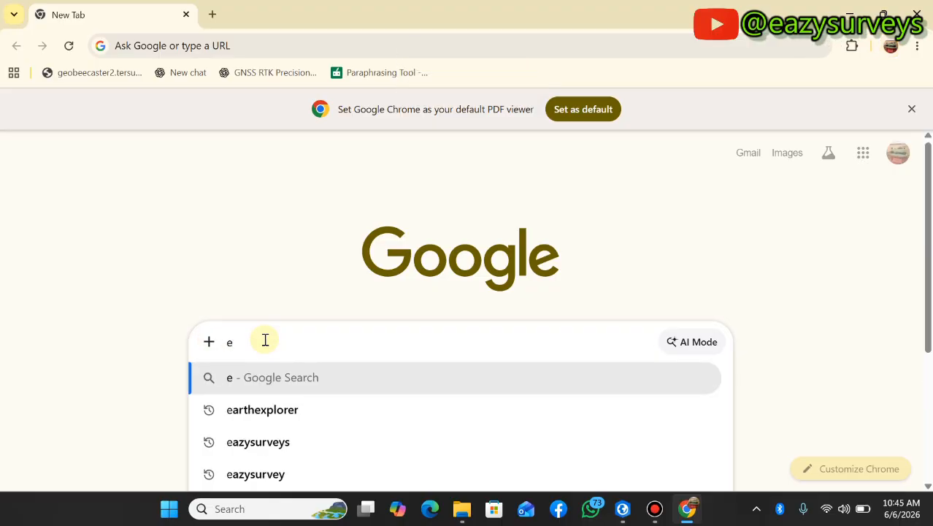
left_click(266, 408)
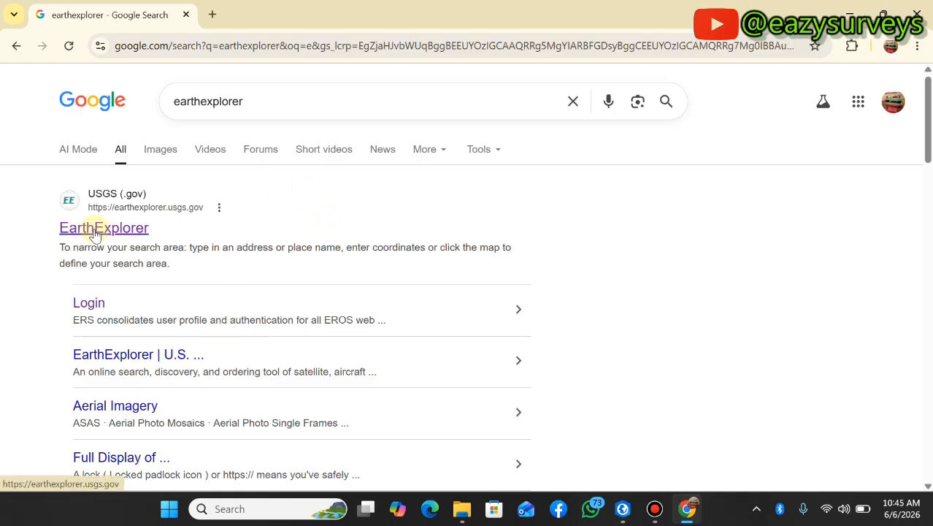
left_click(127, 231)
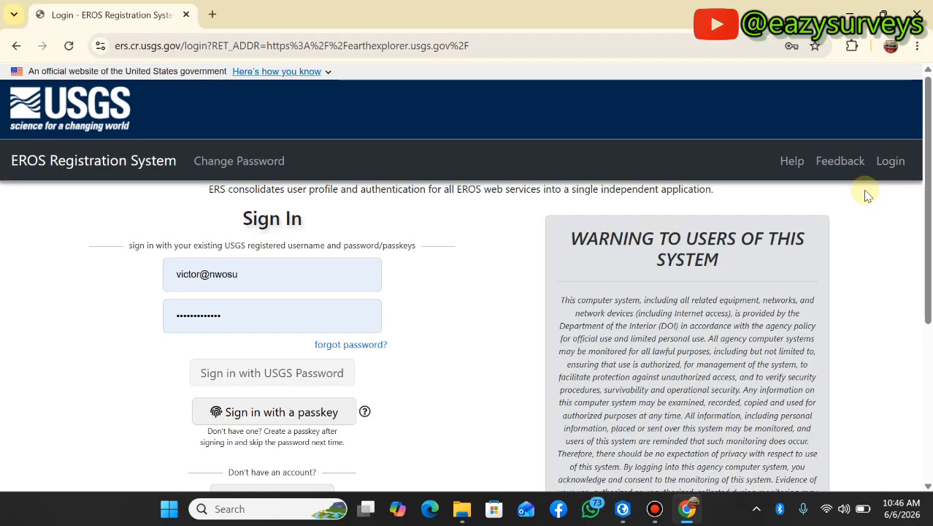
Sign in to the EROS Registration System with the saved USGS username and password
scroll(330, 302, "down", 1)
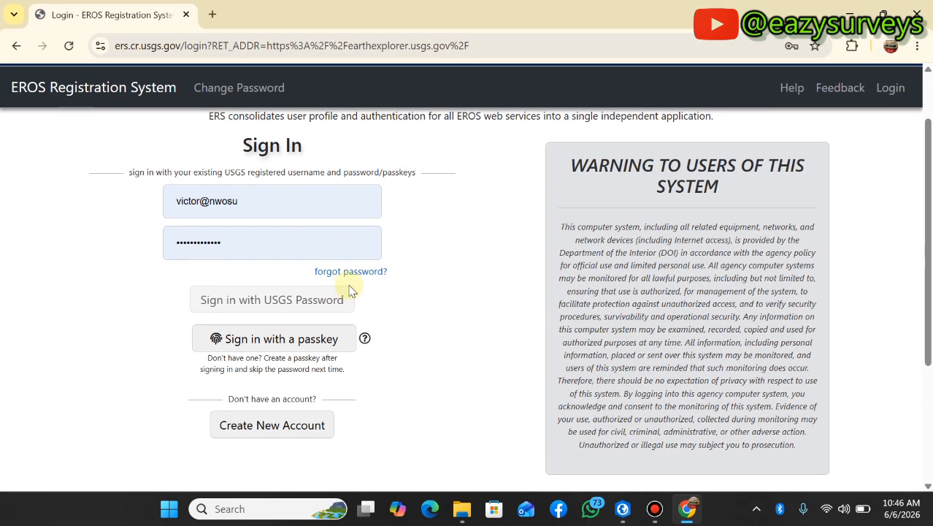
scroll(343, 292, "down", 1)
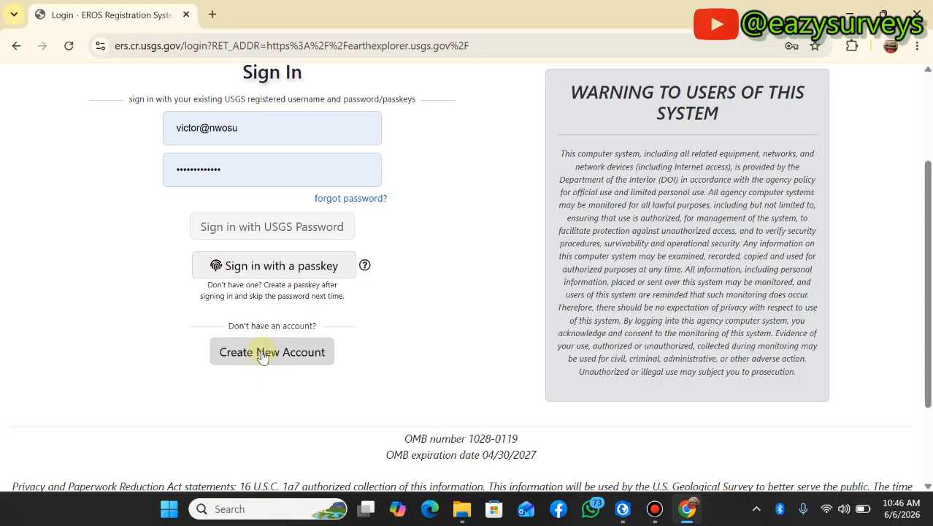
scroll(301, 241, "up", 3)
left_click(263, 278)
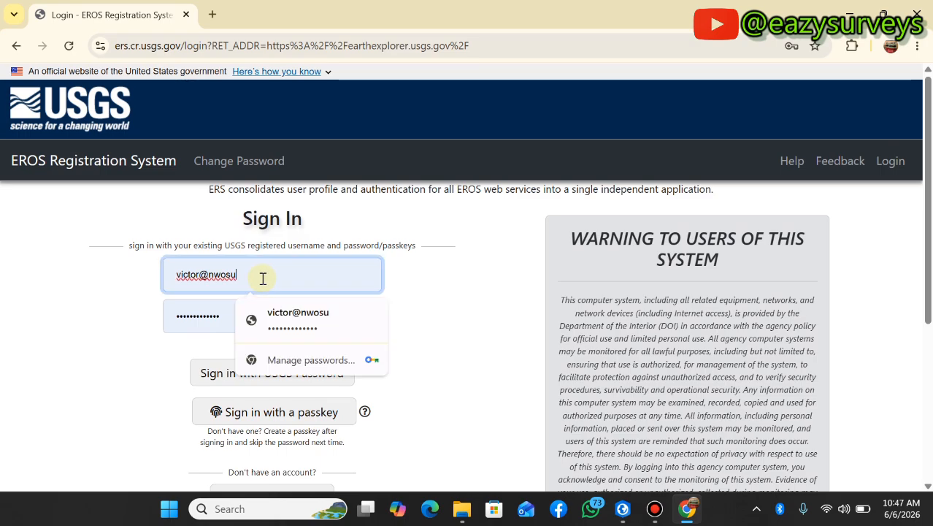
left_click(200, 314)
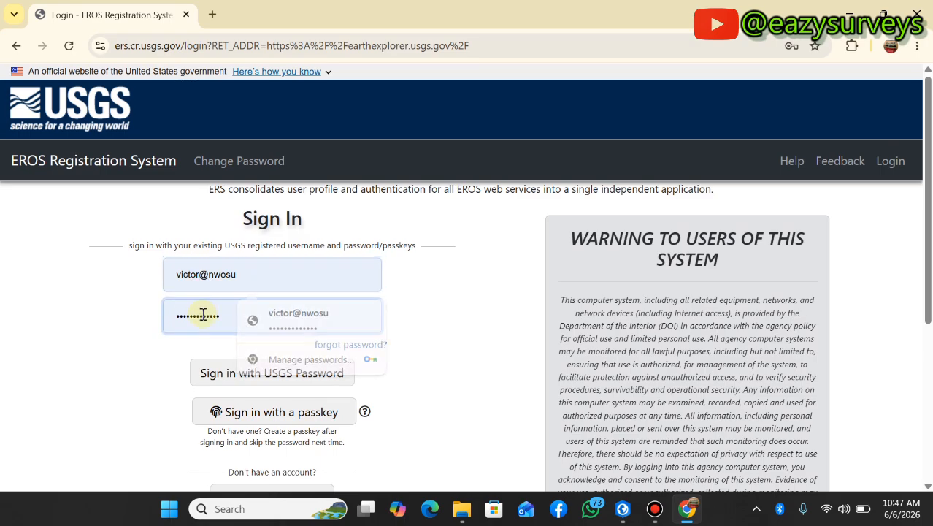
left_click(251, 382)
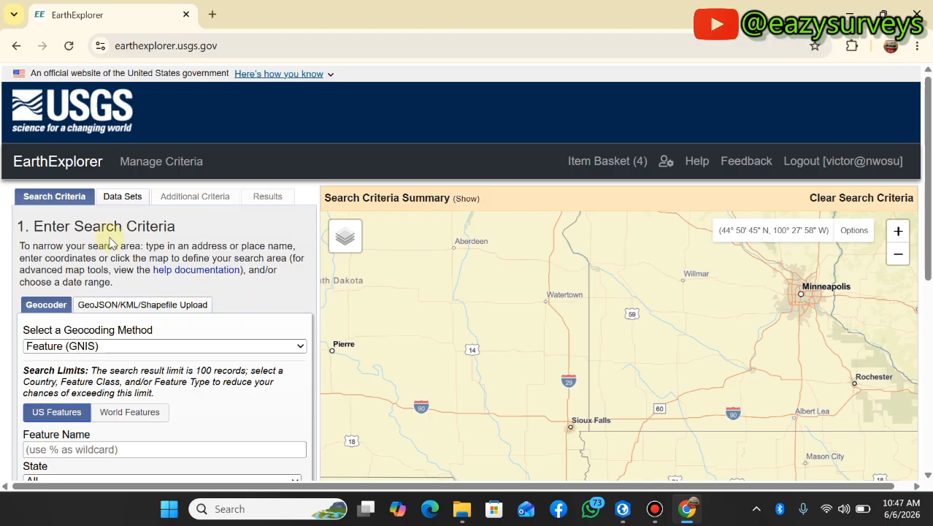
scroll(113, 249, "down", 1)
scroll(113, 249, "down", 1)
scroll(117, 256, "up", 2)
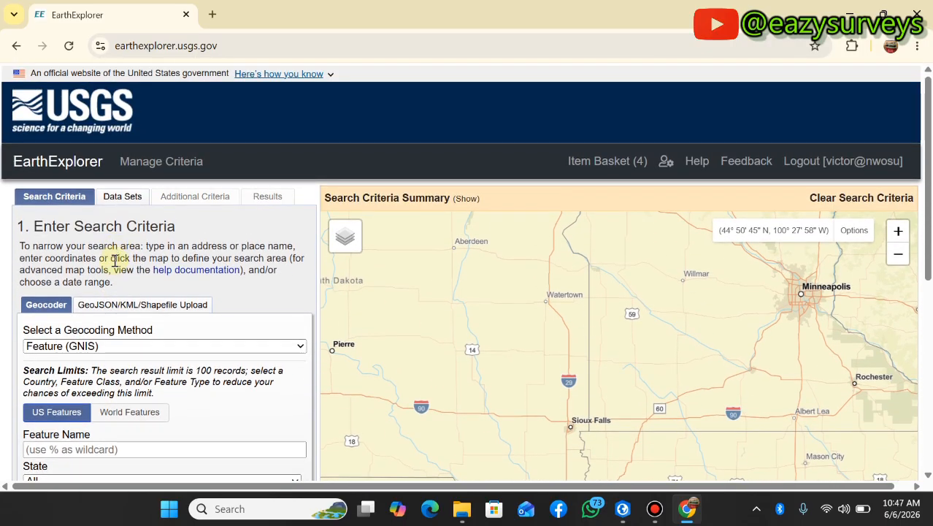
Switch the search-area input to file upload and choose Shapefile as the upload format
left_click(150, 307)
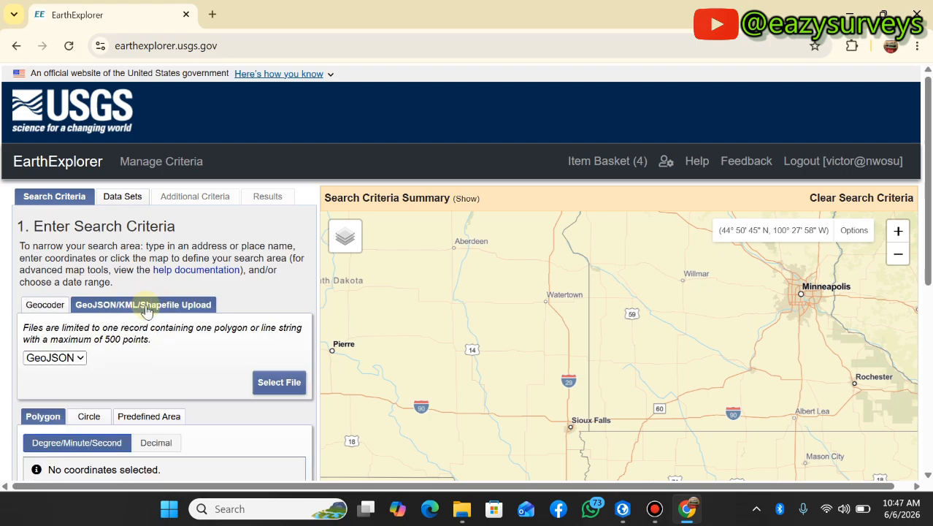
left_click(80, 362)
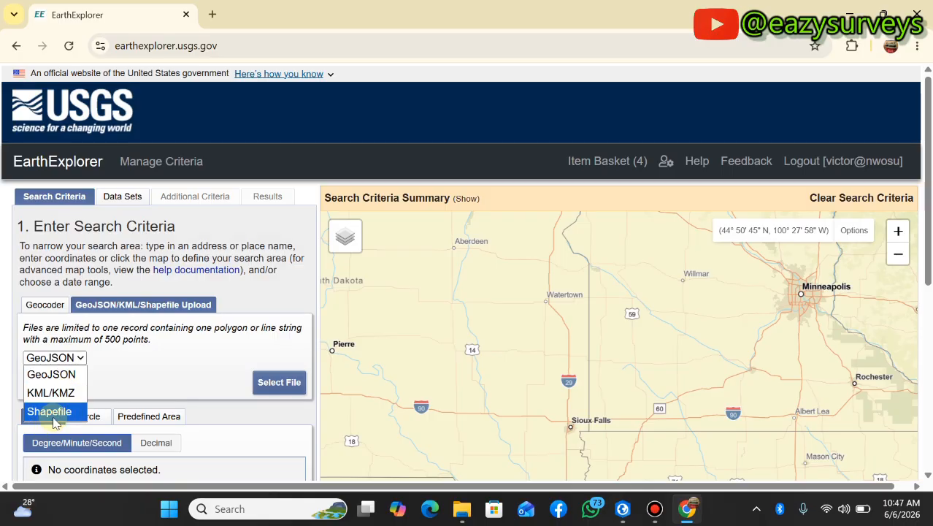
left_click(50, 411)
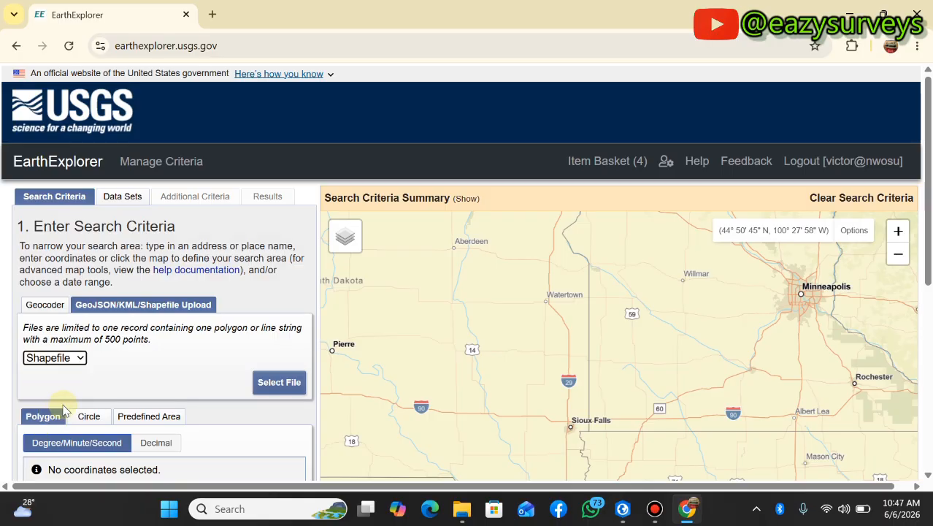
Upload the zipped YARRL archive from the ISMAIL folder on the Desktop as the search area and dismiss the upload dialog
left_click(278, 382)
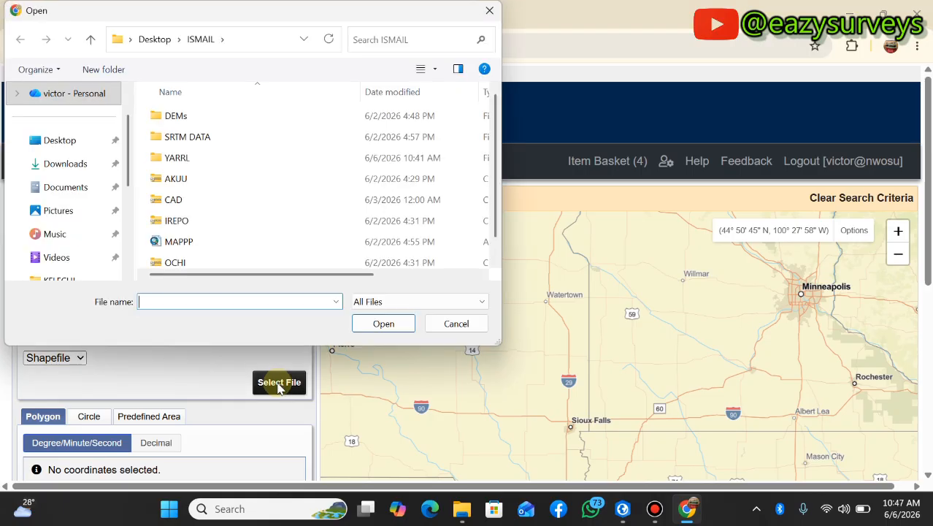
left_click(85, 142)
left_click(186, 205)
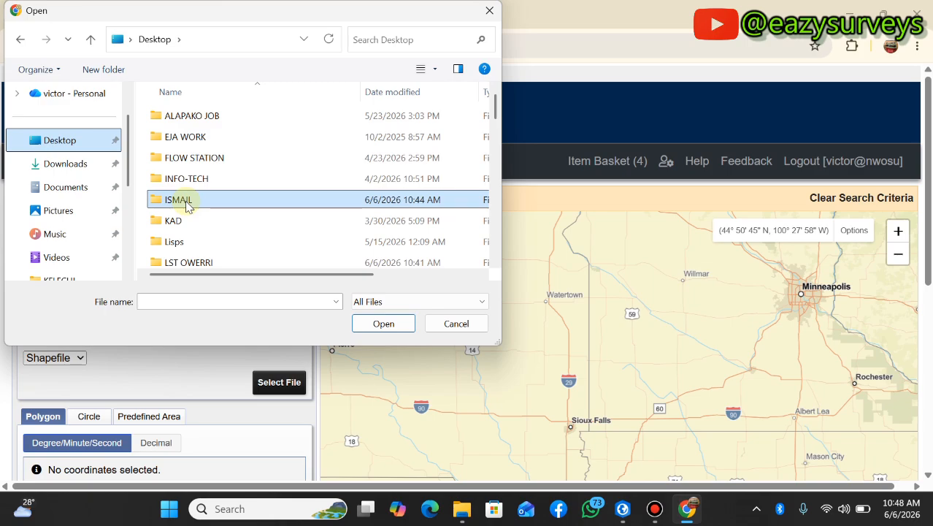
double_click(187, 205)
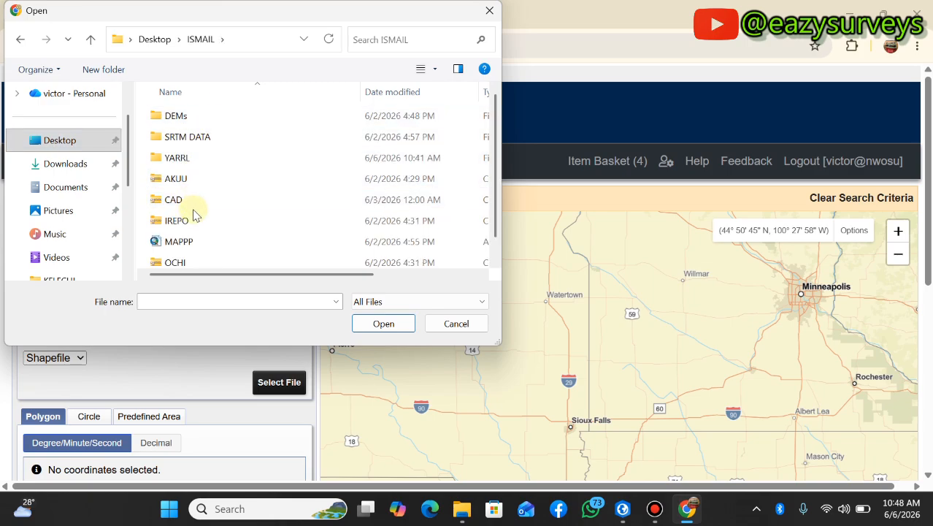
scroll(196, 207, "down", 1)
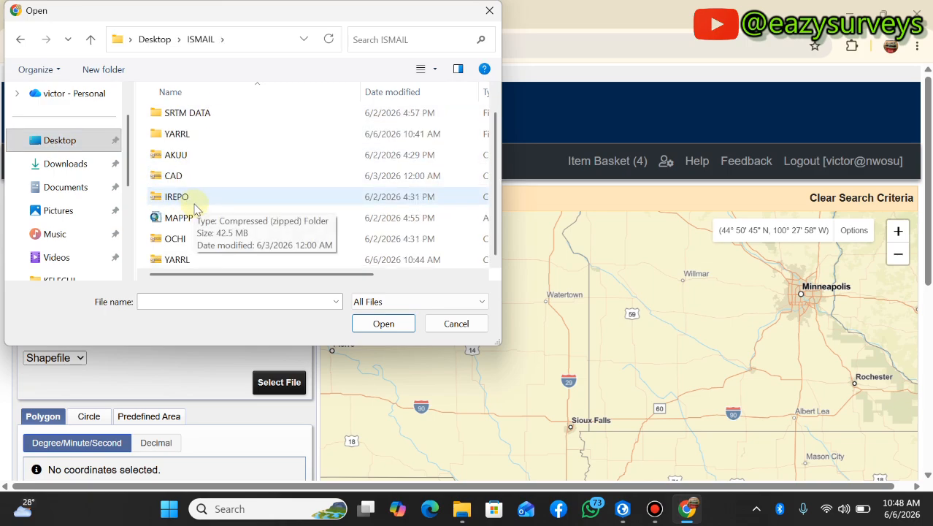
left_click(177, 260)
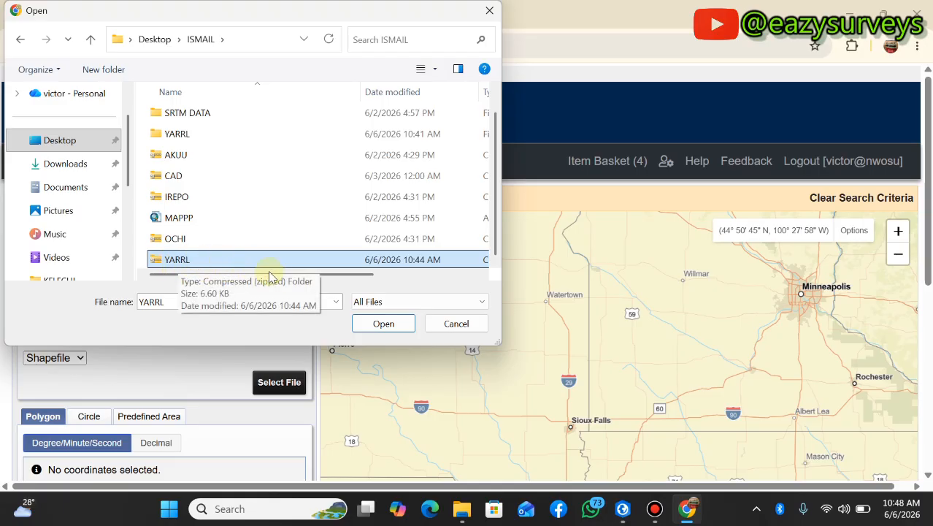
left_click(381, 329)
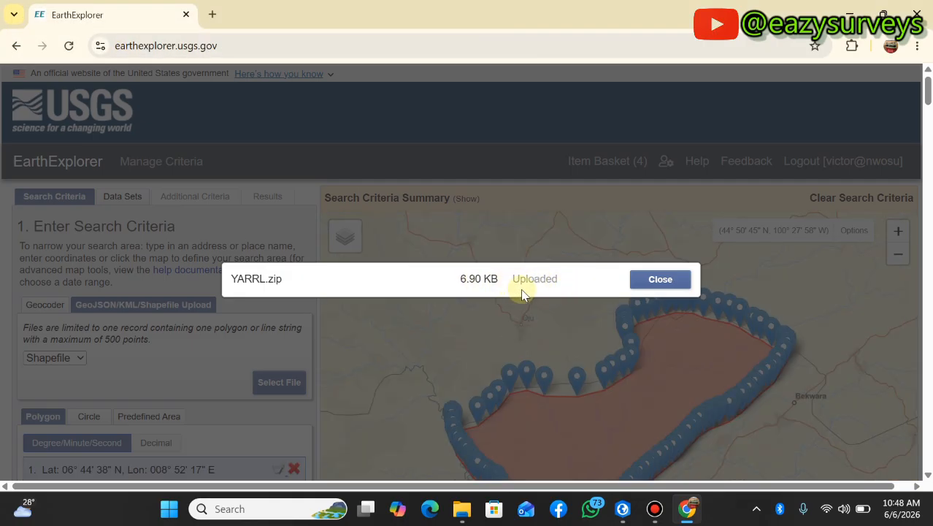
left_click(660, 279)
Examine the extent and boundary points of the uploaded study-area polygon on the map
scroll(599, 436, "down", 3)
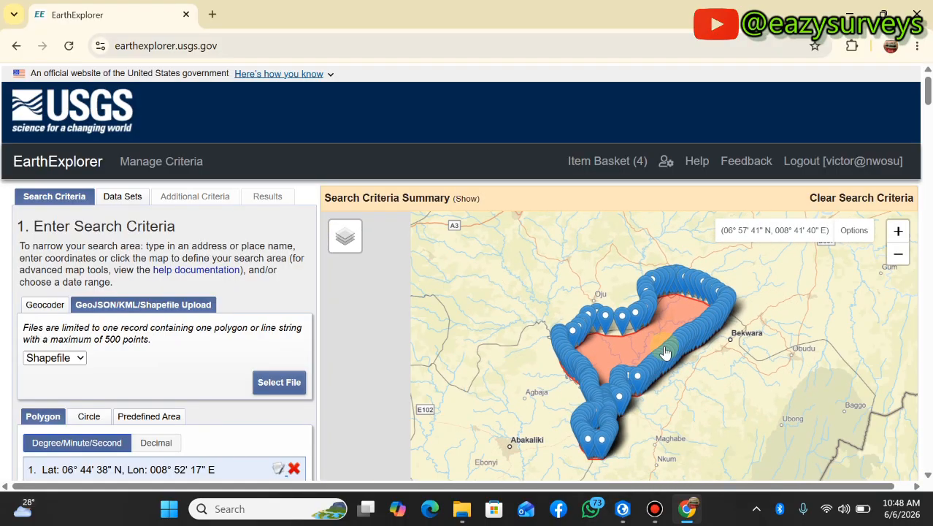
scroll(628, 380, "up", 3)
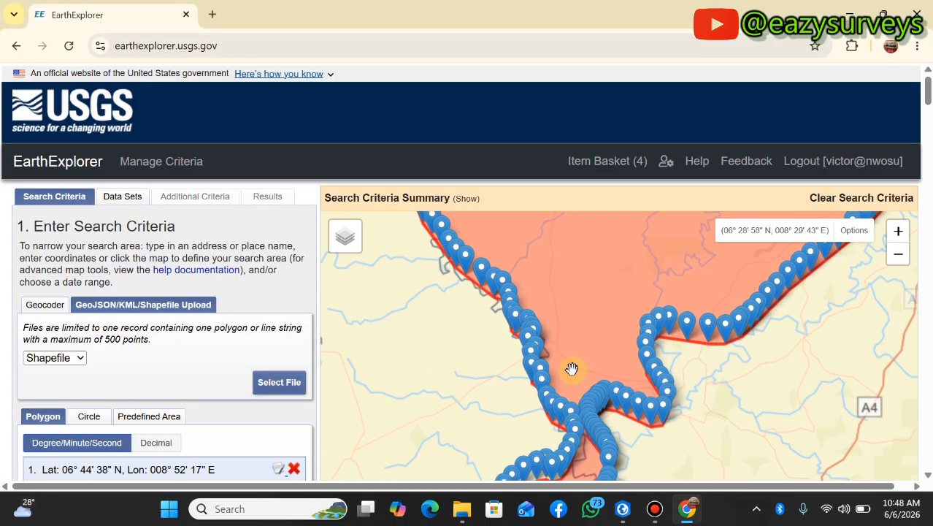
scroll(577, 370, "down", 2)
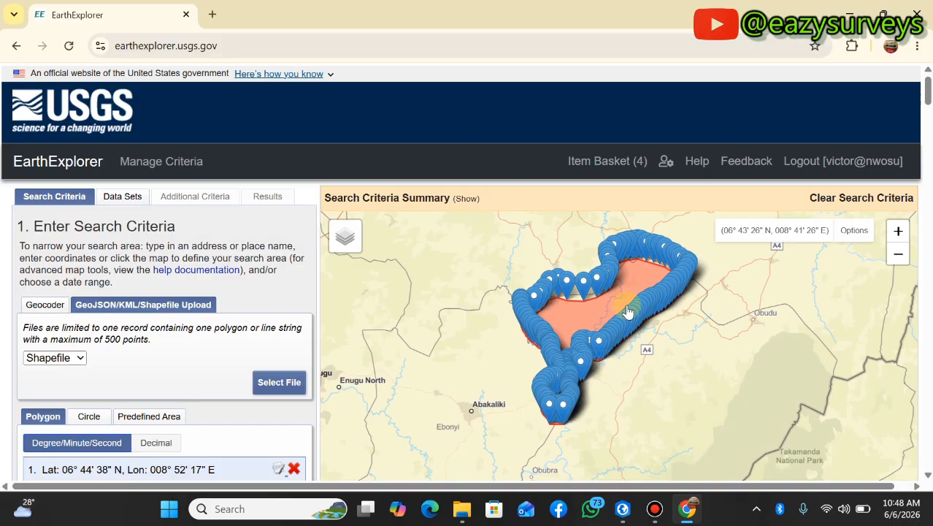
scroll(642, 299, "up", 2)
scroll(650, 307, "up", 2)
scroll(653, 317, "down", 2)
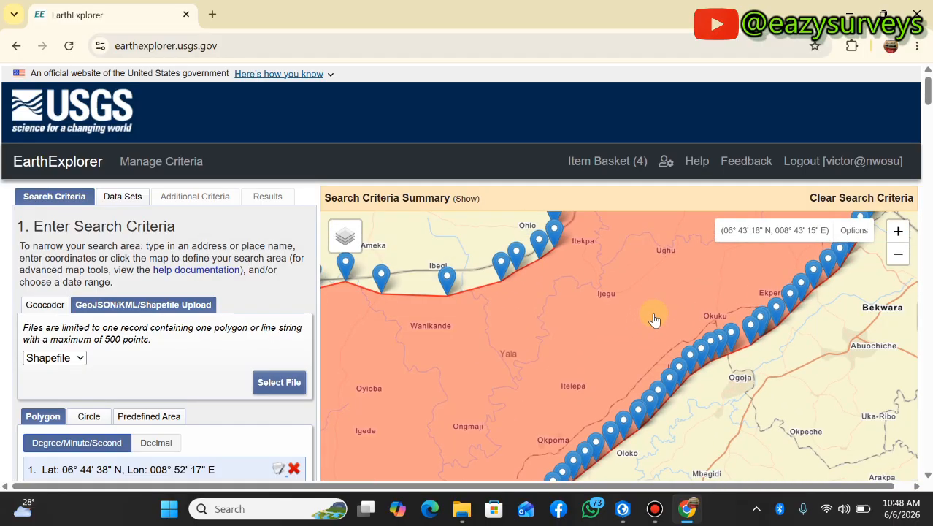
scroll(654, 319, "down", 2)
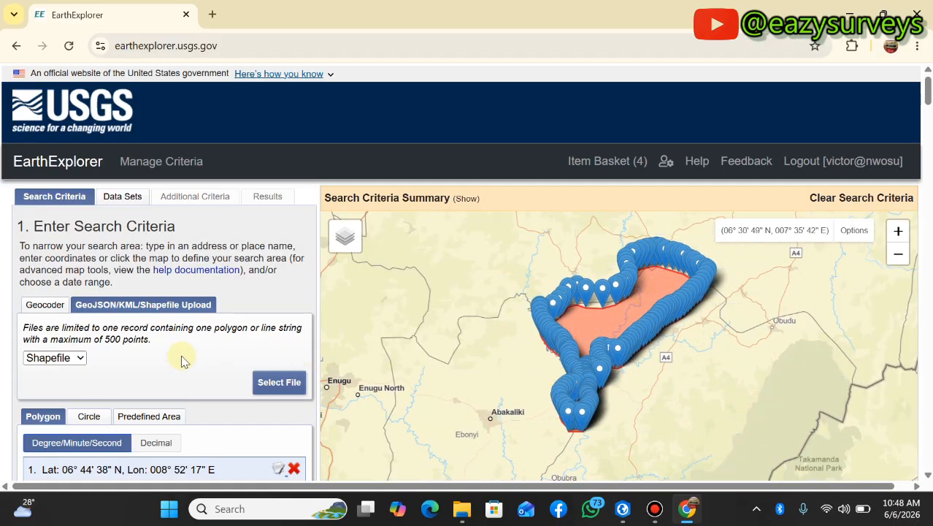
Limit the cloud cover range to 0% - 25% and proceed to the data set selection
scroll(144, 362, "down", 12)
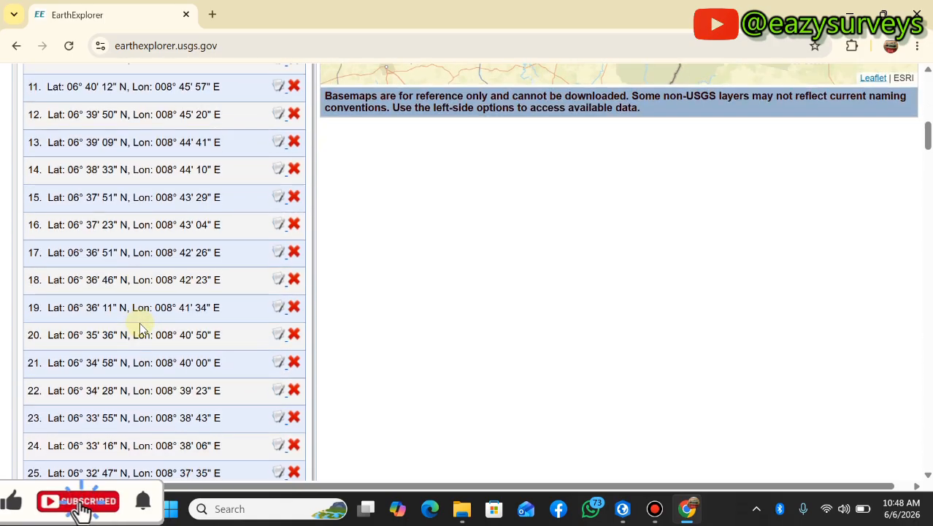
scroll(141, 327, "down", 18)
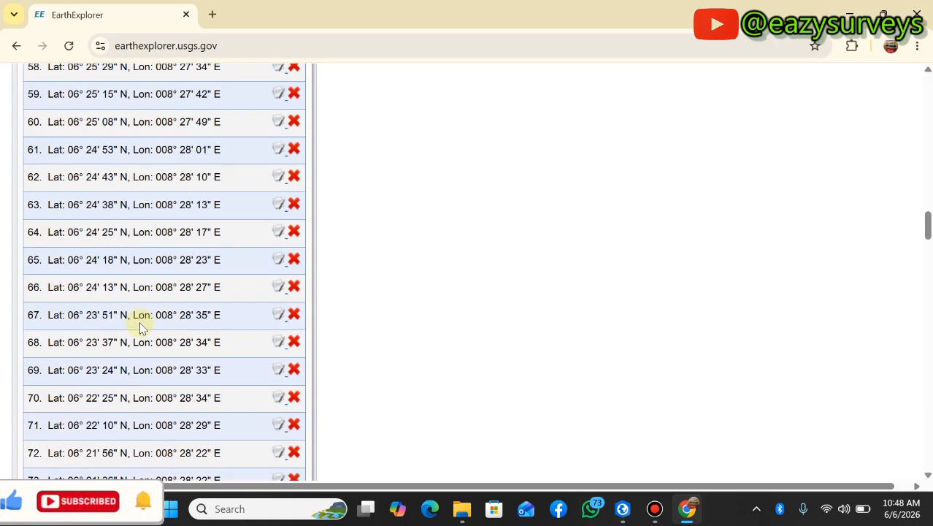
scroll(141, 328, "down", 20)
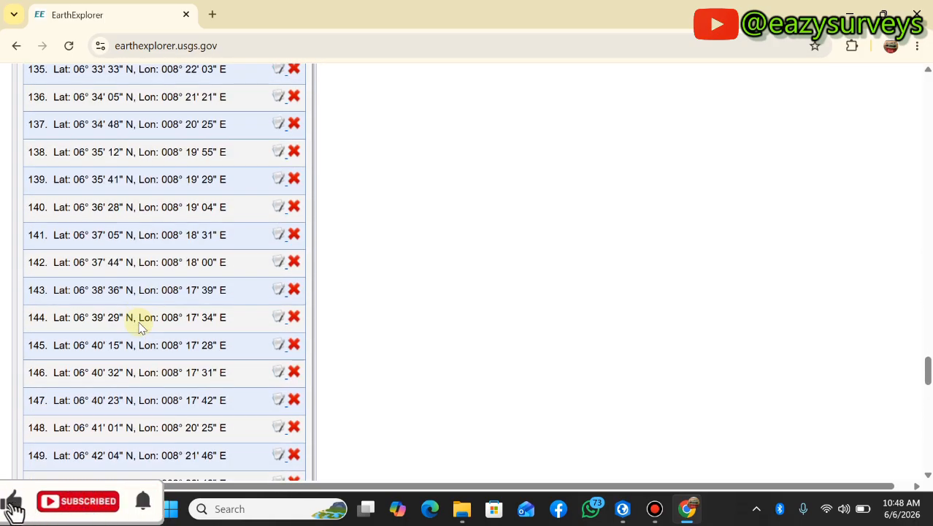
scroll(141, 328, "down", 10)
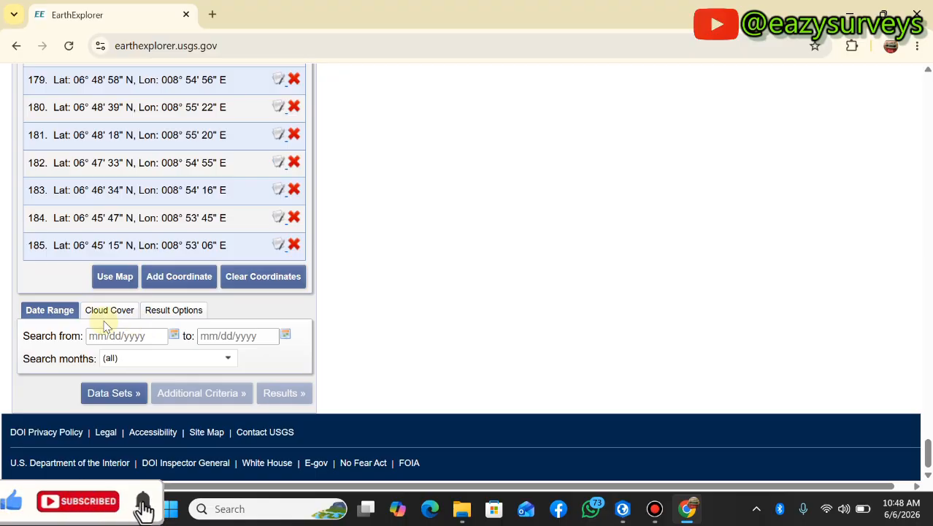
left_click(108, 312)
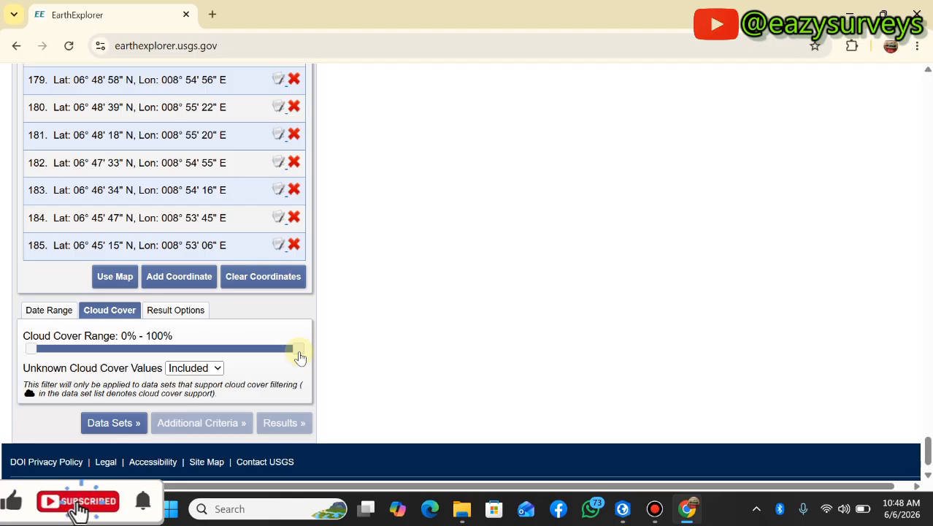
left_click_drag(300, 356, 101, 370)
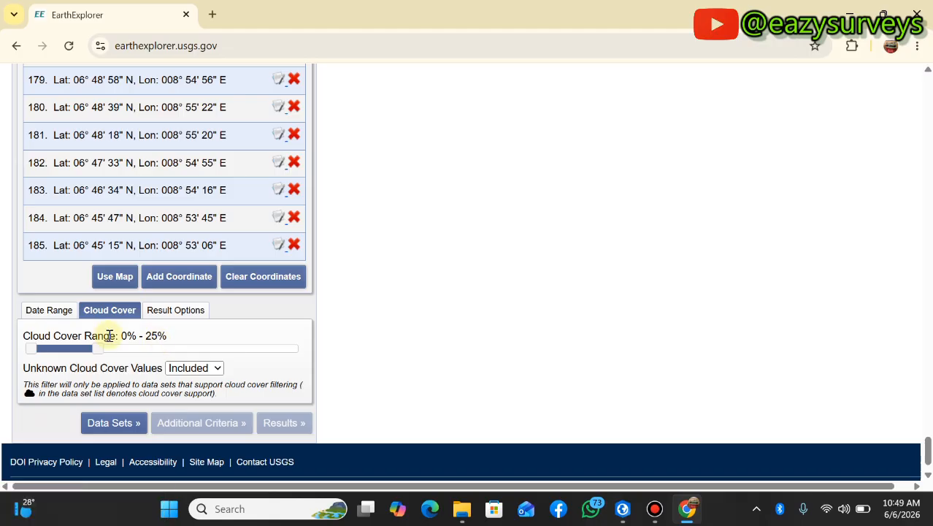
left_click(106, 430)
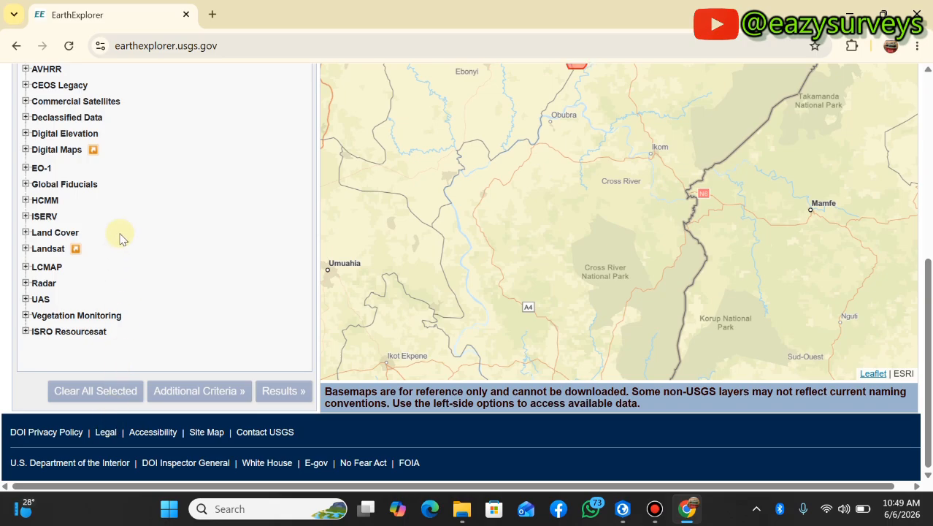
Examine the available data set categories, including Aerial Imagery, Digital Maps and Digital Elevation with its SRTM products
scroll(109, 153, "up", 5)
scroll(125, 175, "down", 2)
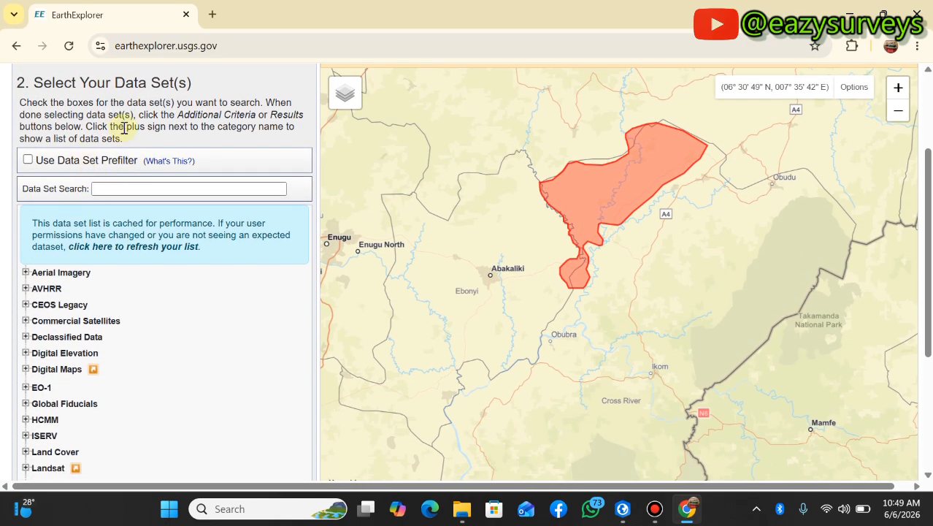
scroll(76, 330, "down", 1)
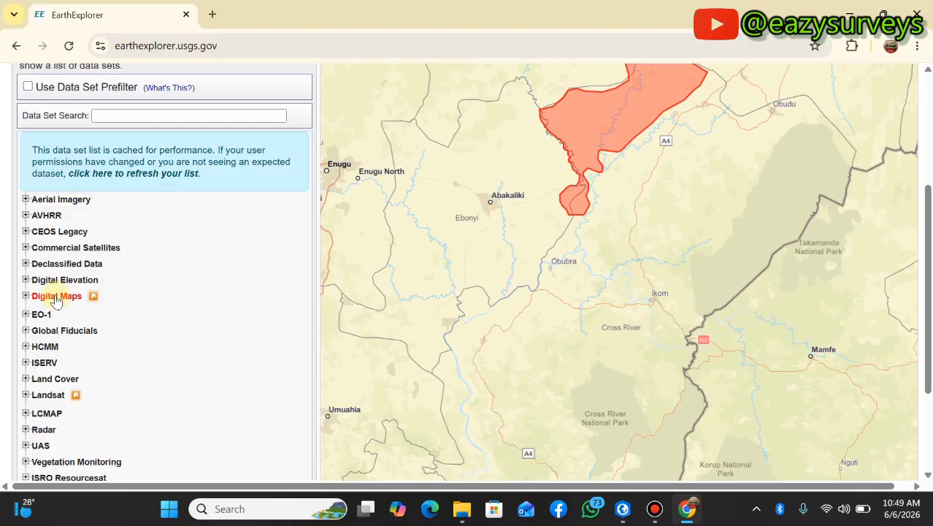
left_click(25, 200)
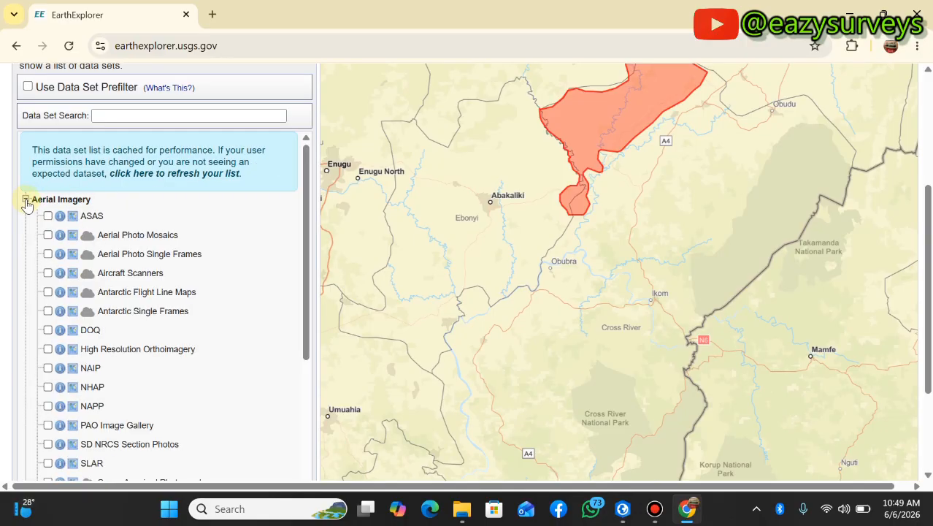
left_click(26, 200)
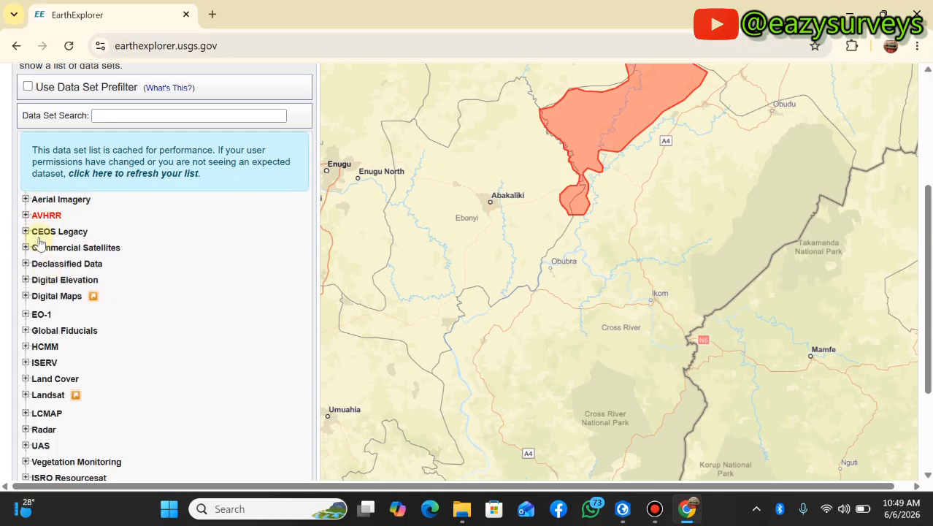
left_click(25, 295)
left_click(26, 295)
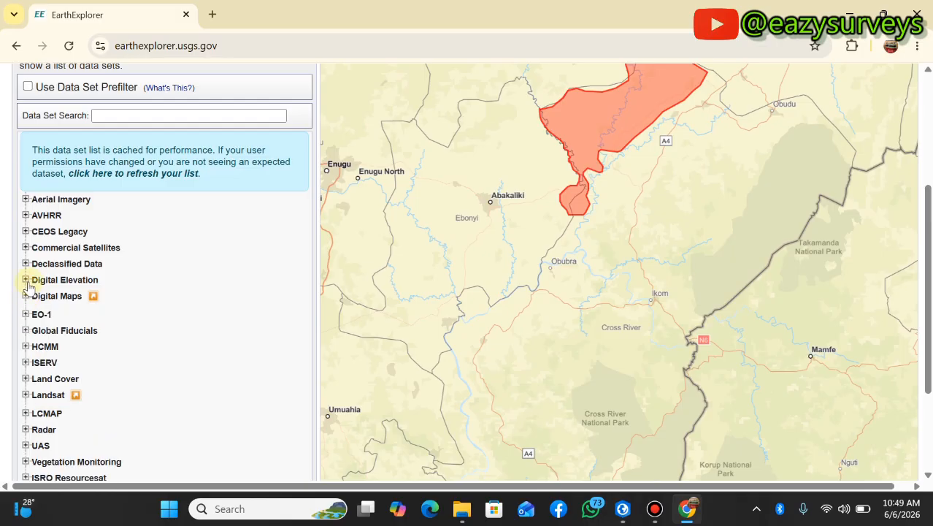
left_click(26, 280)
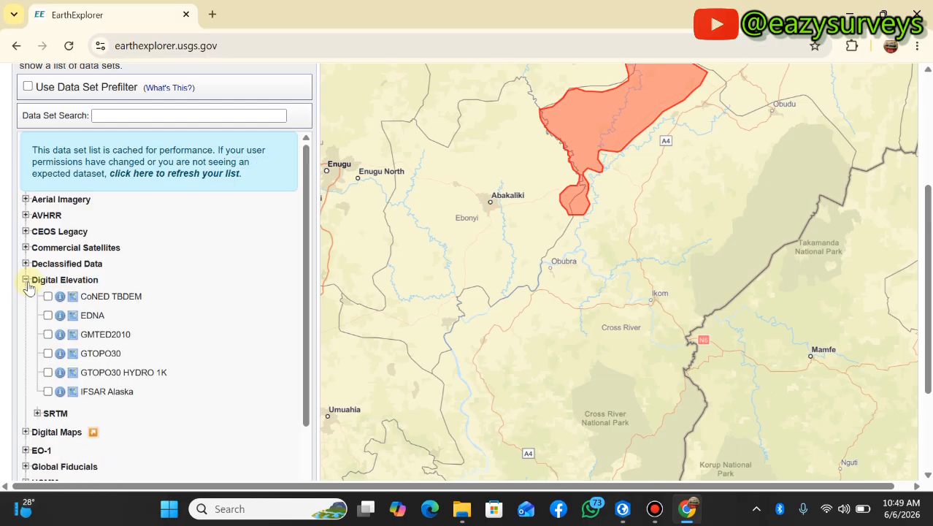
left_click(37, 413)
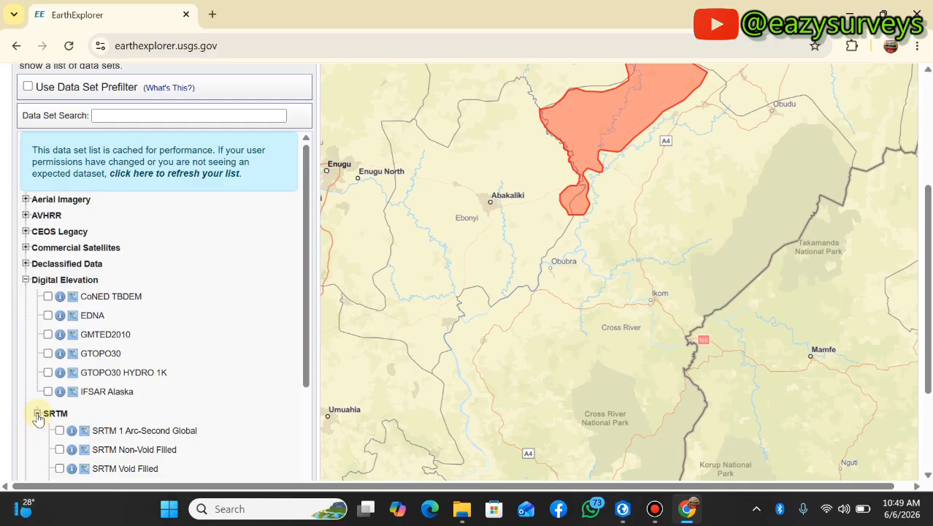
left_click(38, 413)
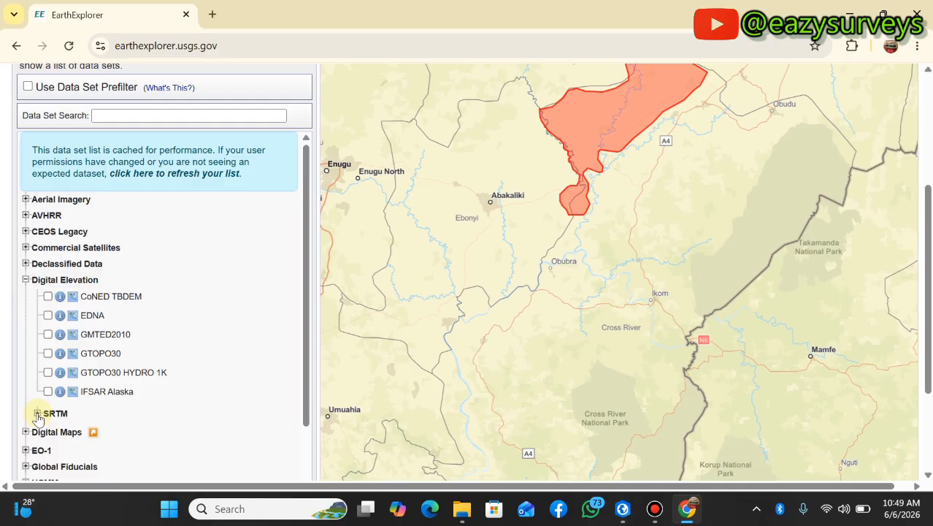
left_click(25, 280)
Examine the Landsat category with its Collection 2 Level-3 Science Products, and check the UAS category
scroll(44, 347, "down", 1)
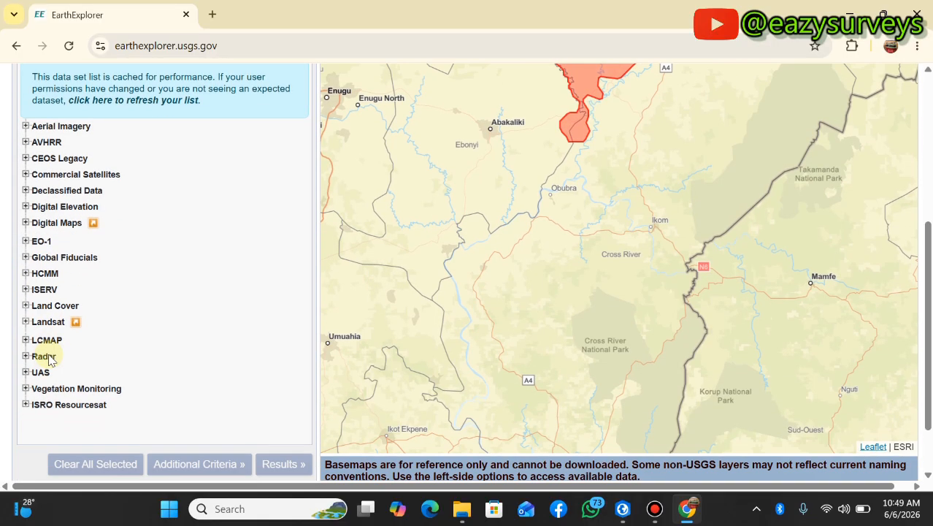
left_click(26, 322)
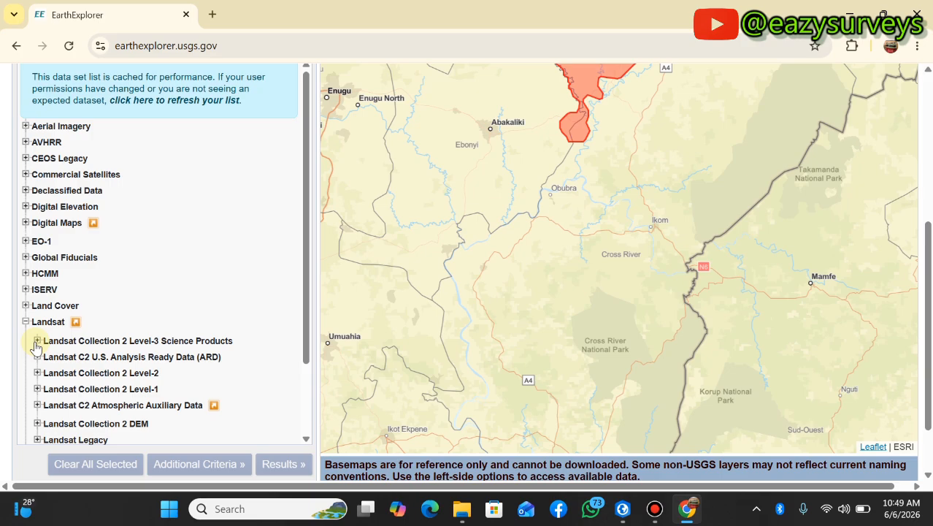
left_click(37, 341)
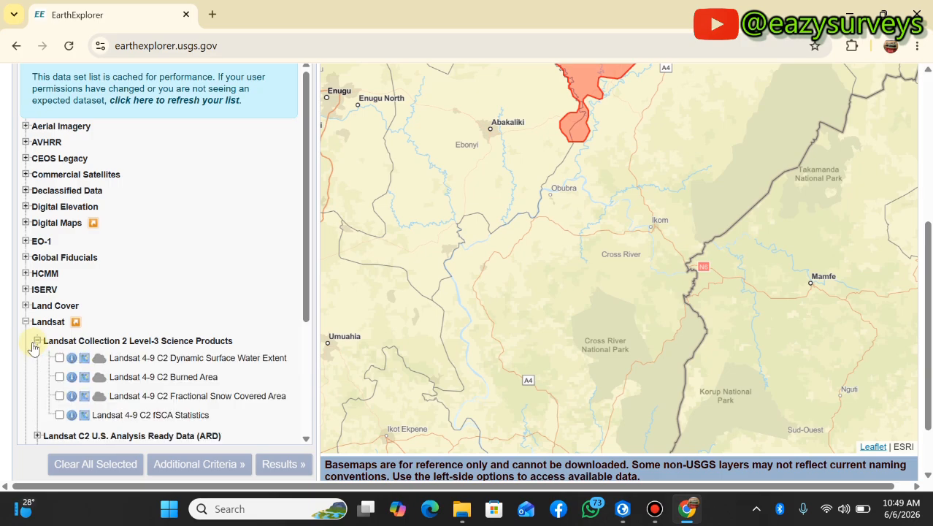
left_click(37, 340)
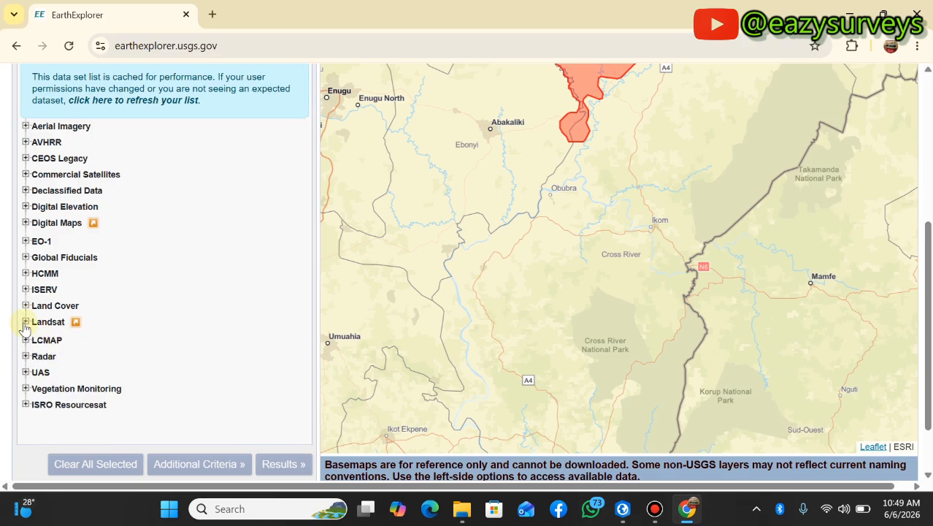
left_click(26, 322)
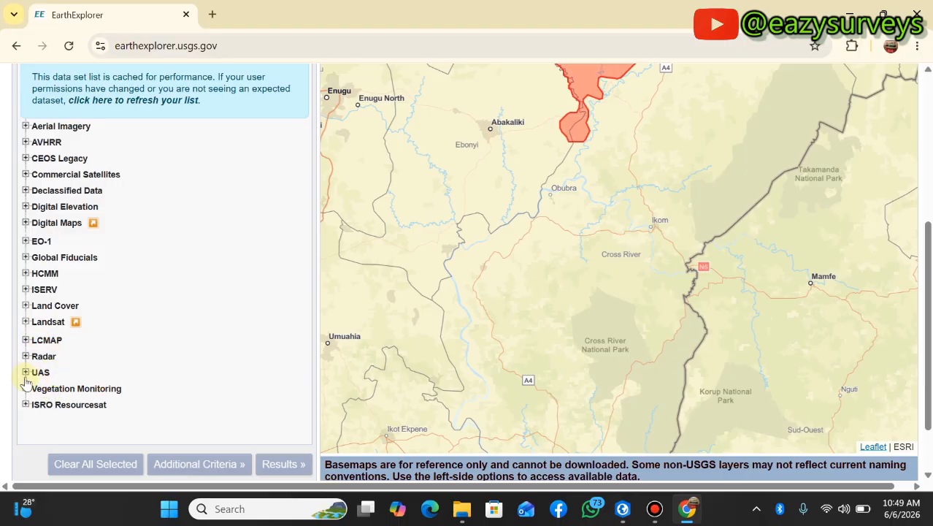
left_click(25, 372)
scroll(54, 394, "down", 1)
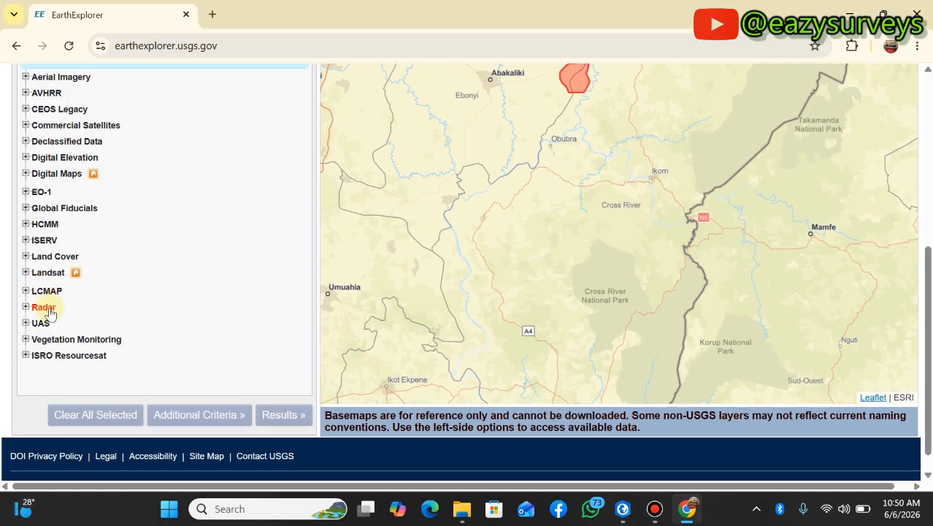
Select the SRTM 1 Arc-Second Global data set under Digital Elevation and show its search results for the study area
scroll(45, 310, "up", 1)
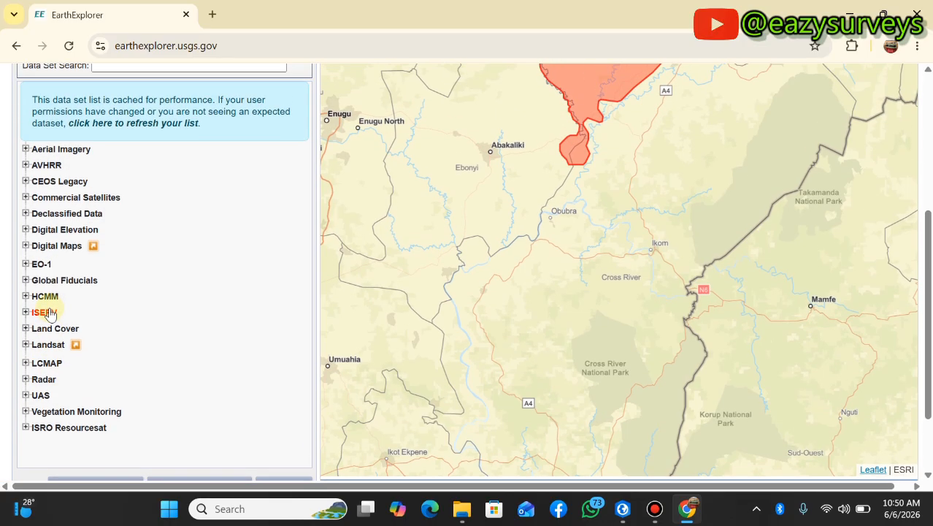
left_click(26, 229)
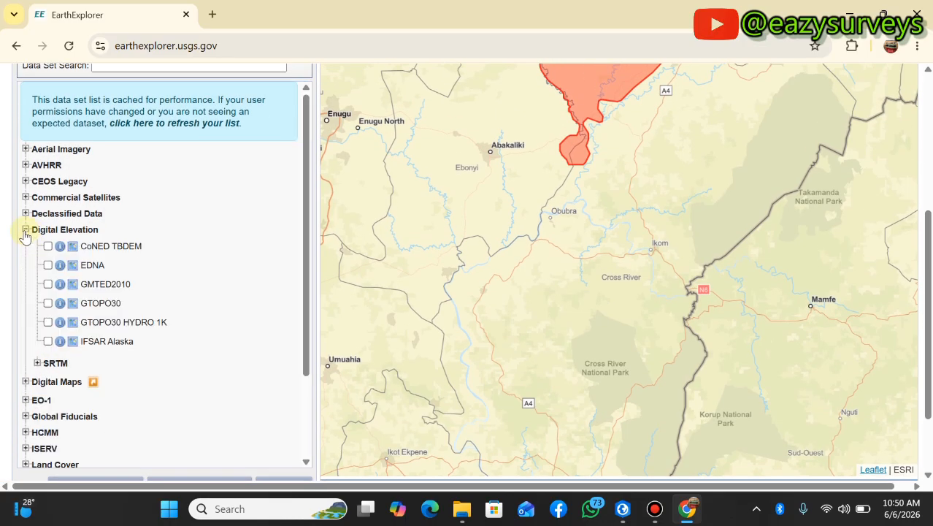
left_click(37, 363)
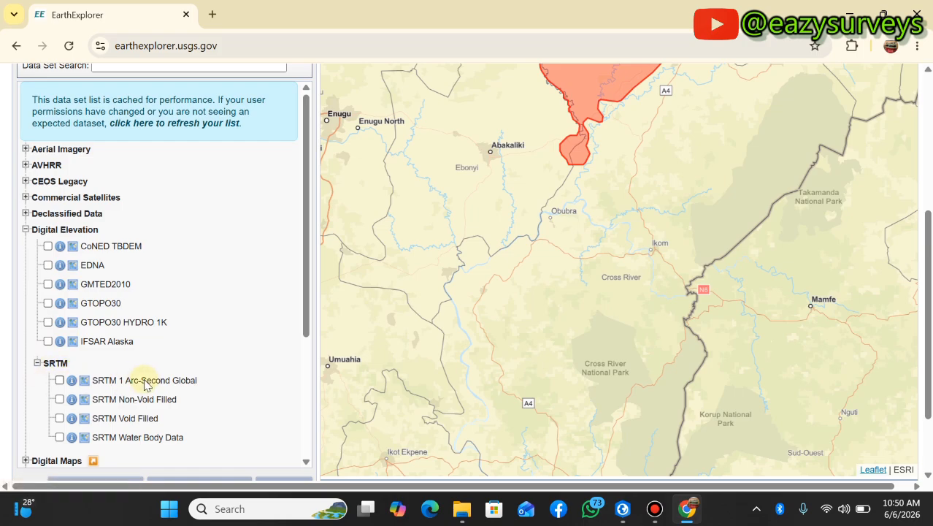
left_click(59, 381)
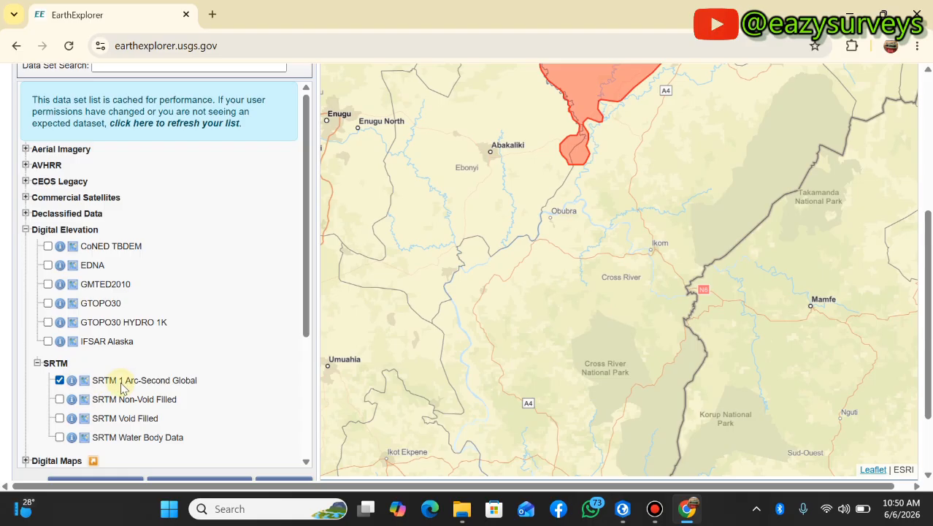
scroll(126, 369, "down", 8)
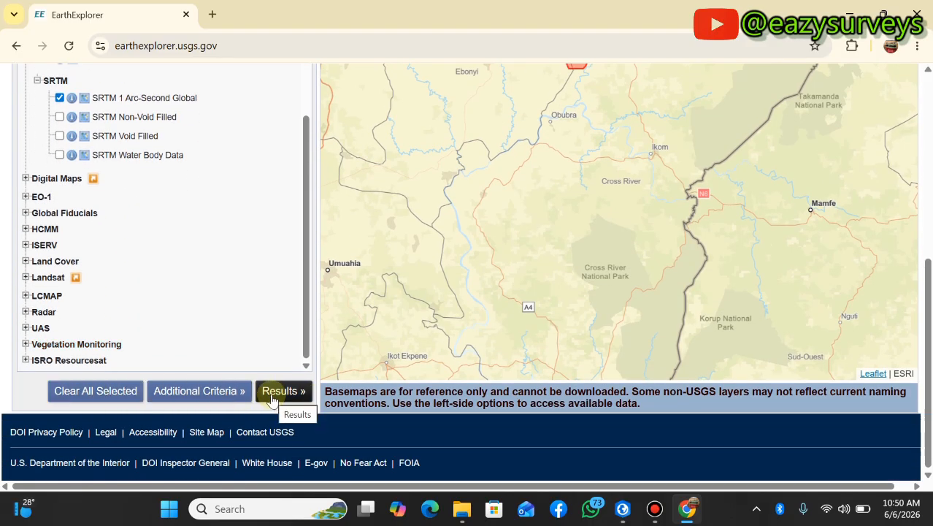
left_click(274, 395)
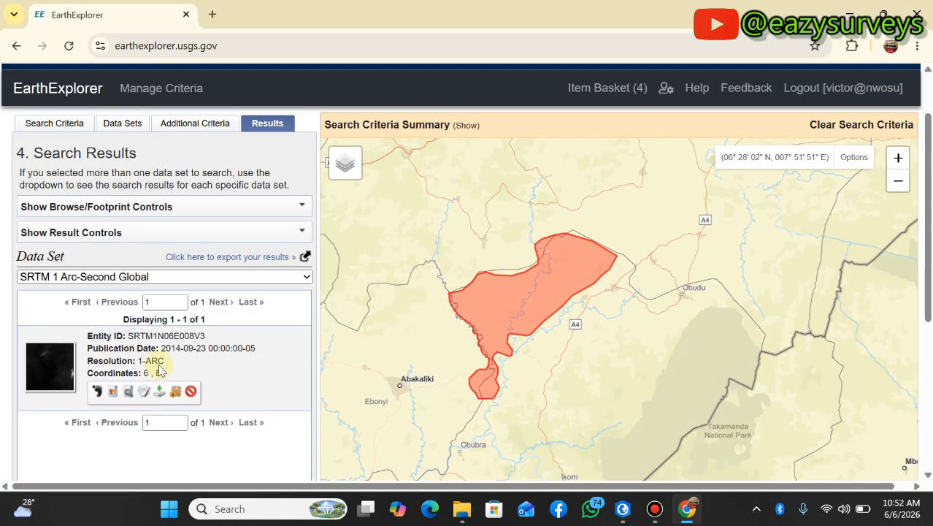
Display the footprint of the SRTM scene on the map and check how it covers the study-area polygon
left_click(112, 391)
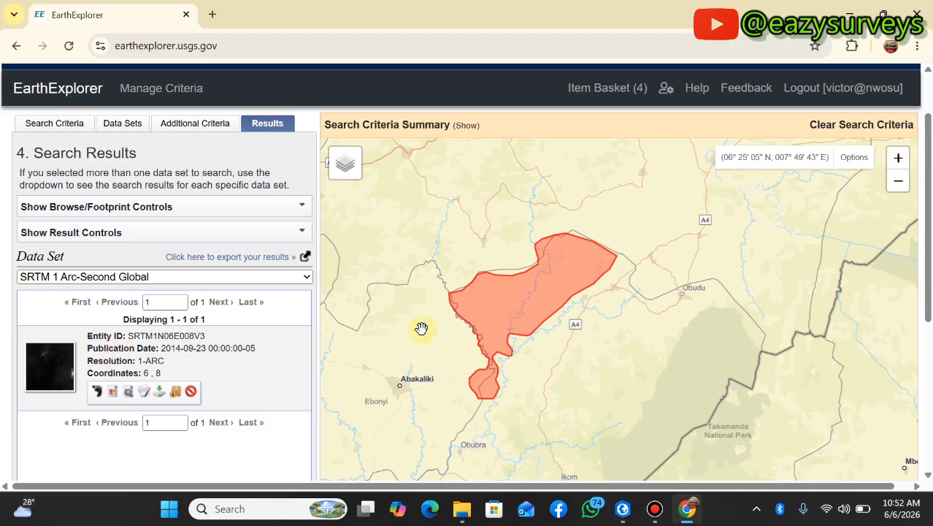
left_click_drag(525, 317, 611, 284)
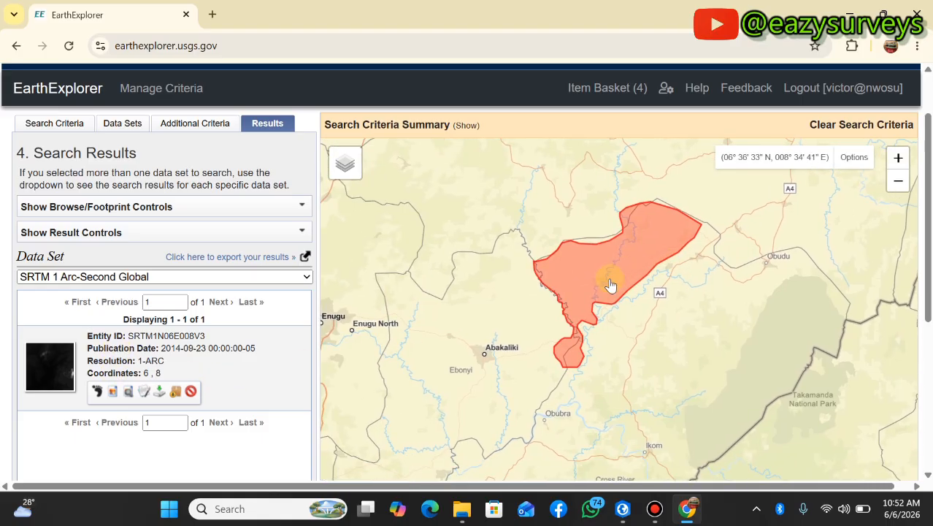
scroll(611, 284, "up", 1)
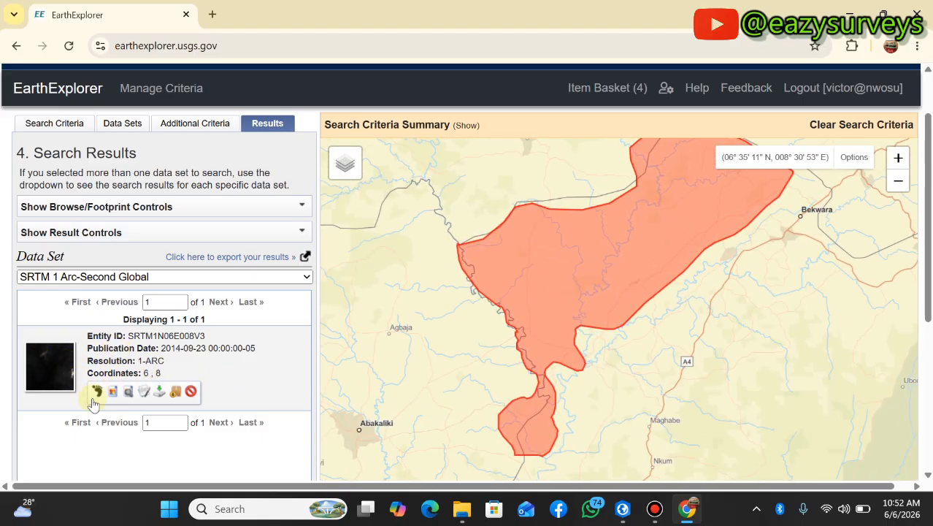
scroll(93, 404, "down", 1)
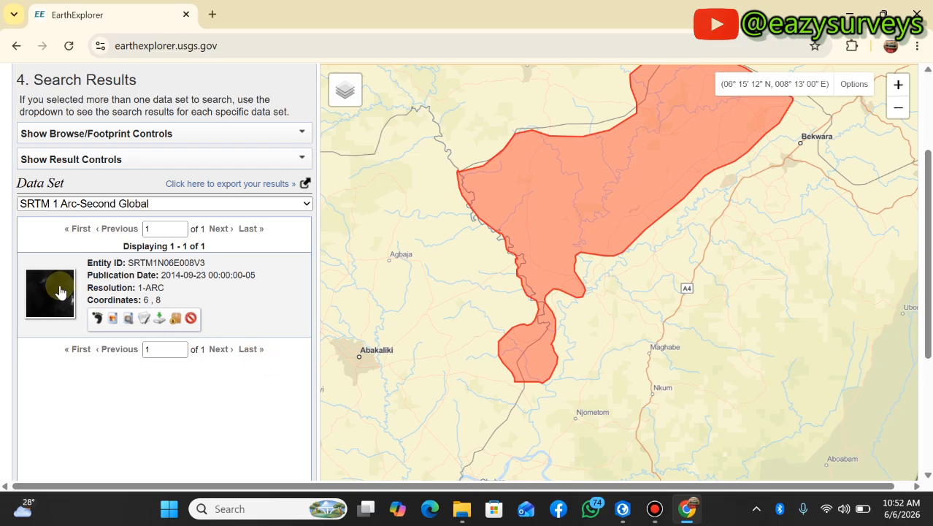
scroll(506, 143, "down", 2)
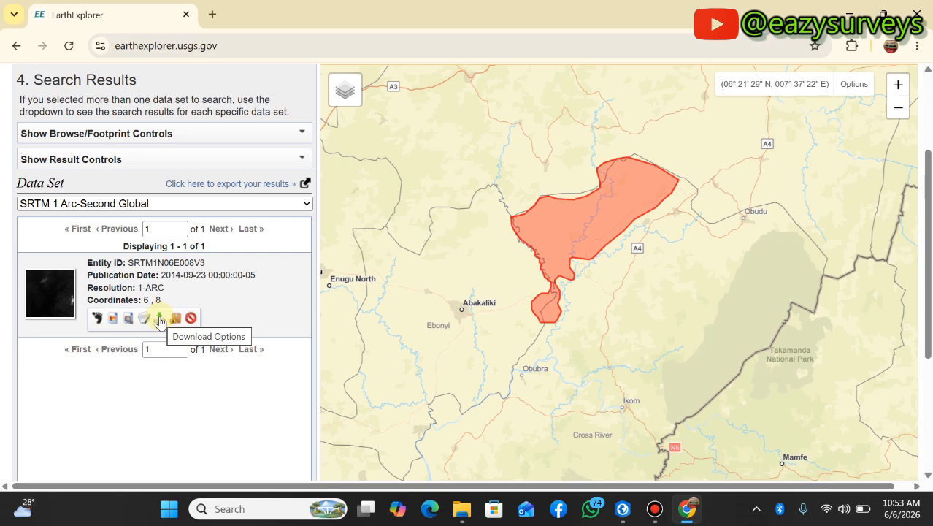
left_click(97, 319)
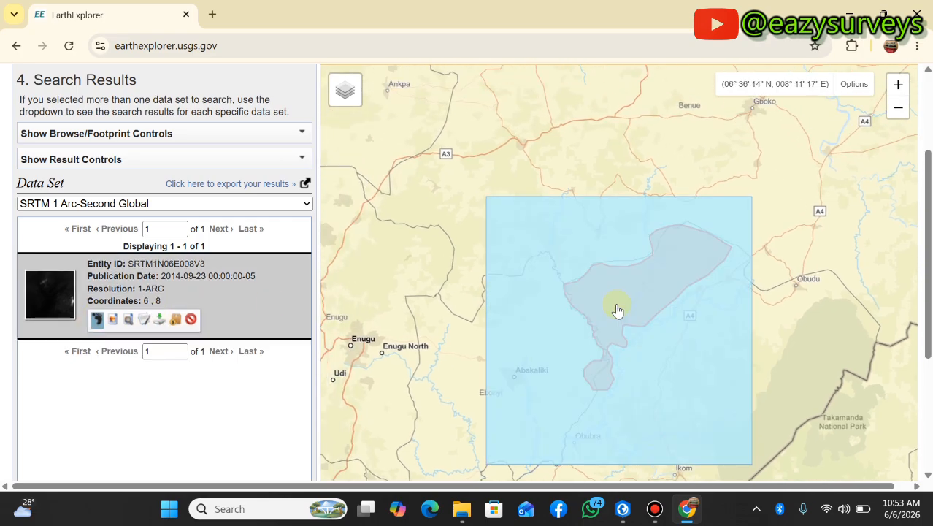
scroll(493, 220, "down", 1)
scroll(494, 246, "up", 1)
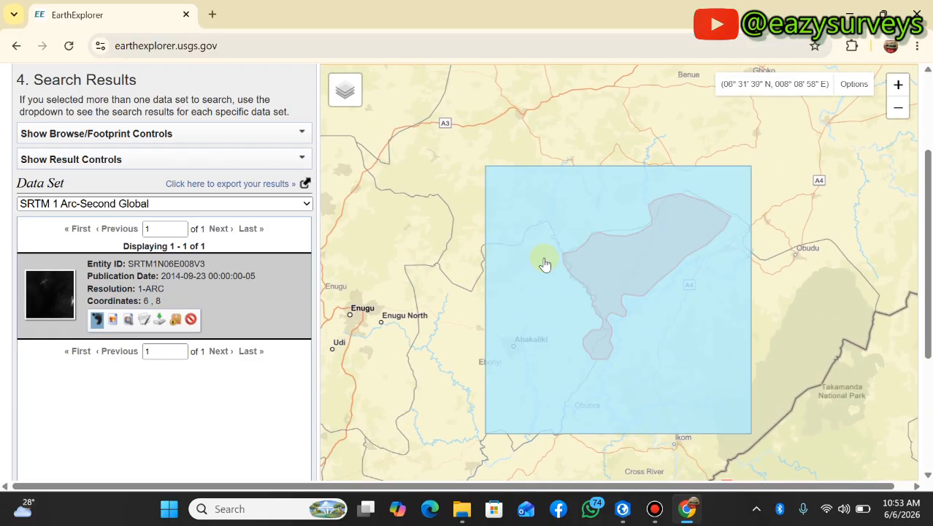
scroll(610, 267, "up", 3)
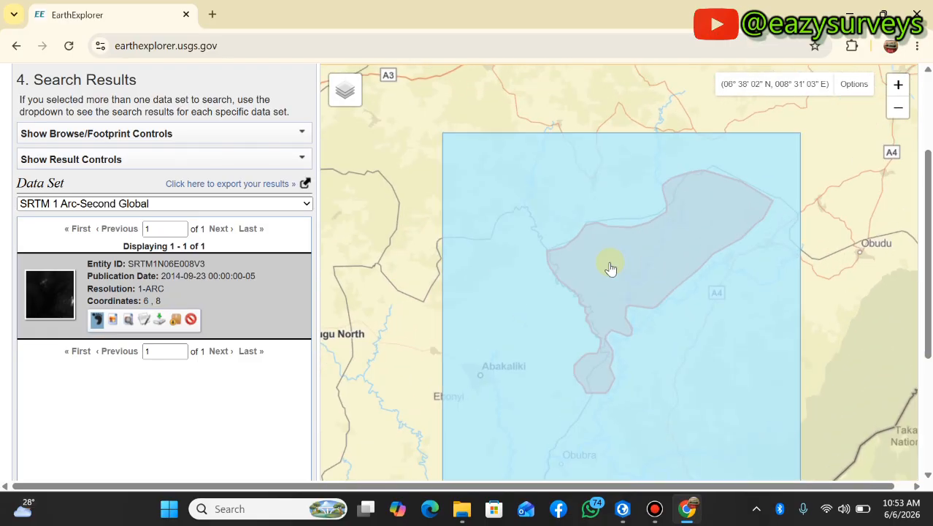
scroll(611, 266, "down", 3)
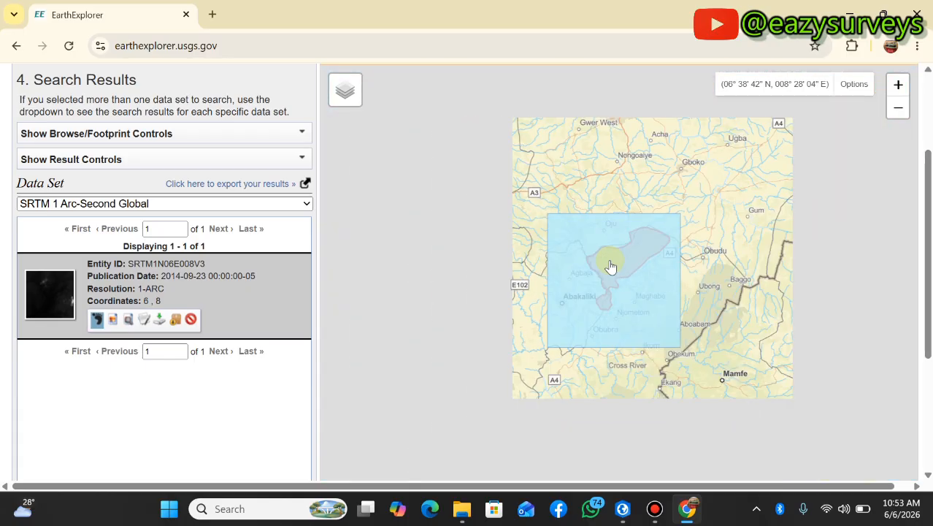
scroll(611, 266, "up", 1)
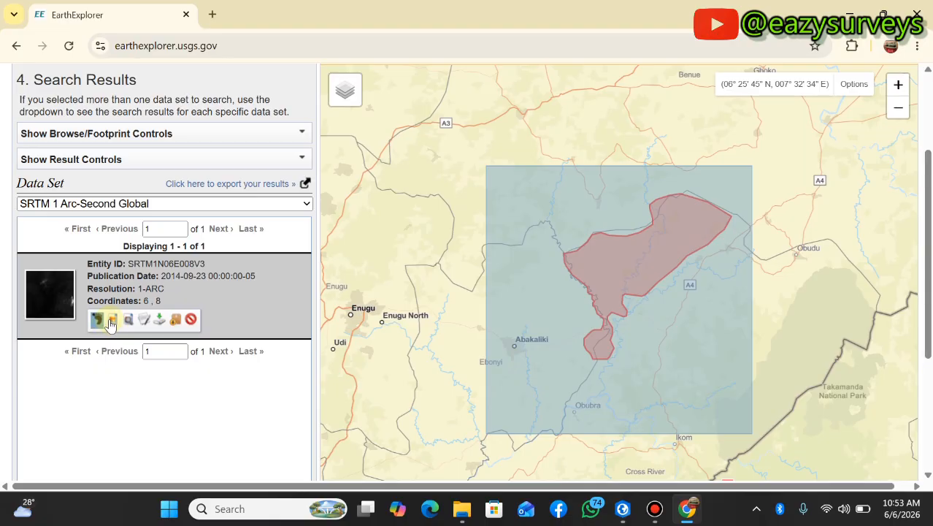
Overlay the scene's browse image, hide its footprint, and examine the elevation image around the study area
left_click(112, 321)
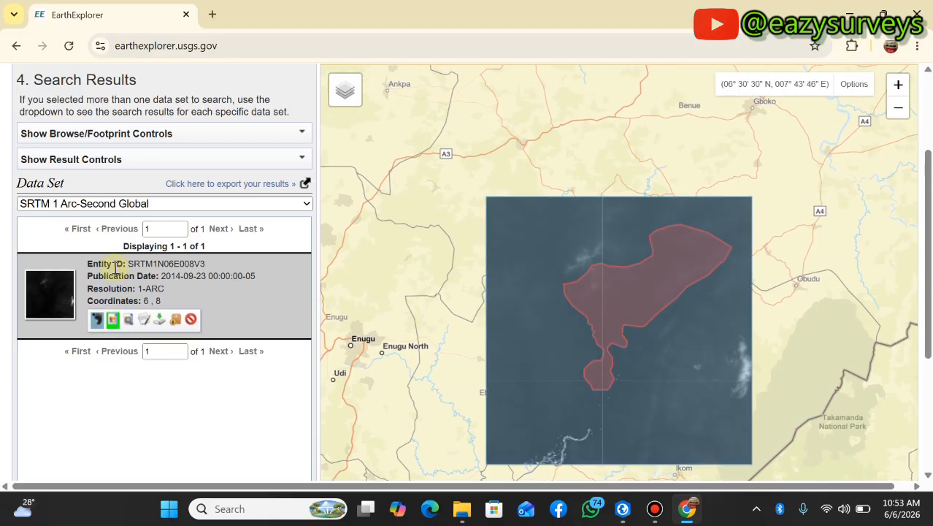
left_click(96, 319)
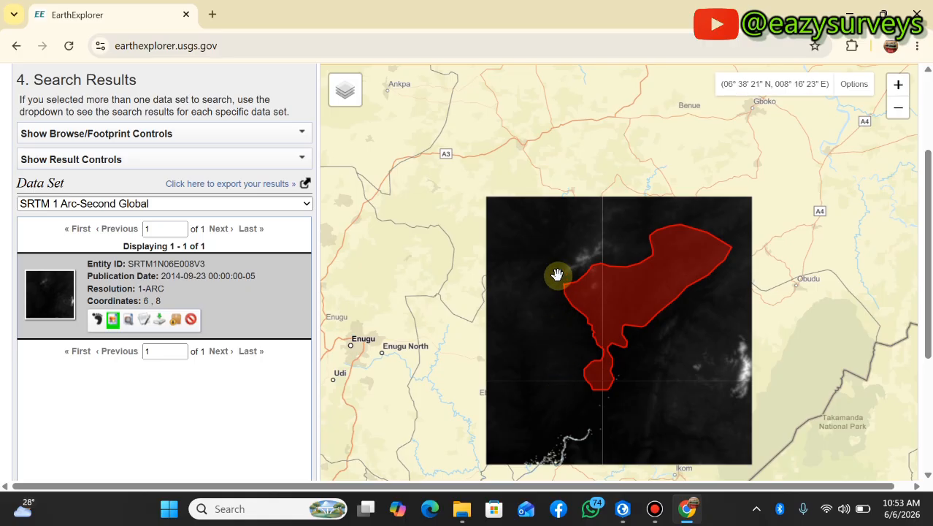
scroll(557, 275, "down", 1)
scroll(604, 337, "up", 1)
scroll(573, 273, "up", 1)
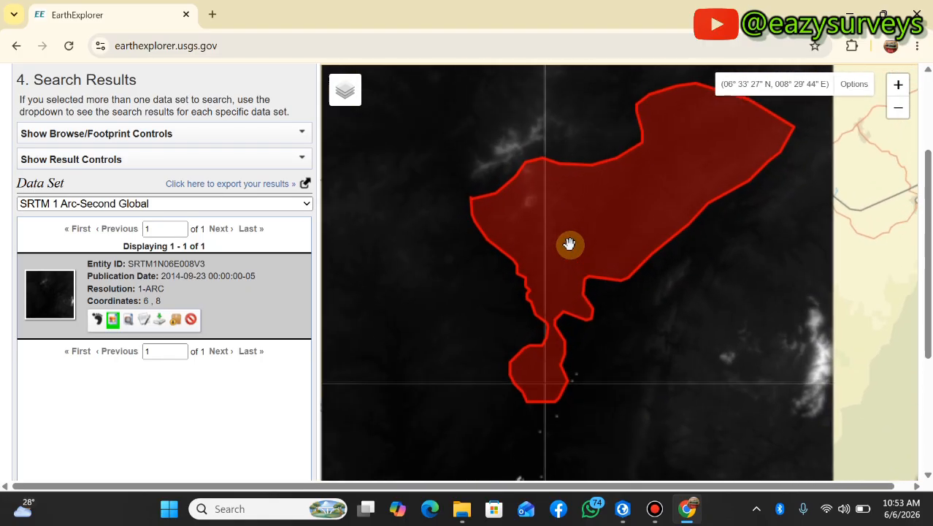
scroll(575, 243, "down", 1)
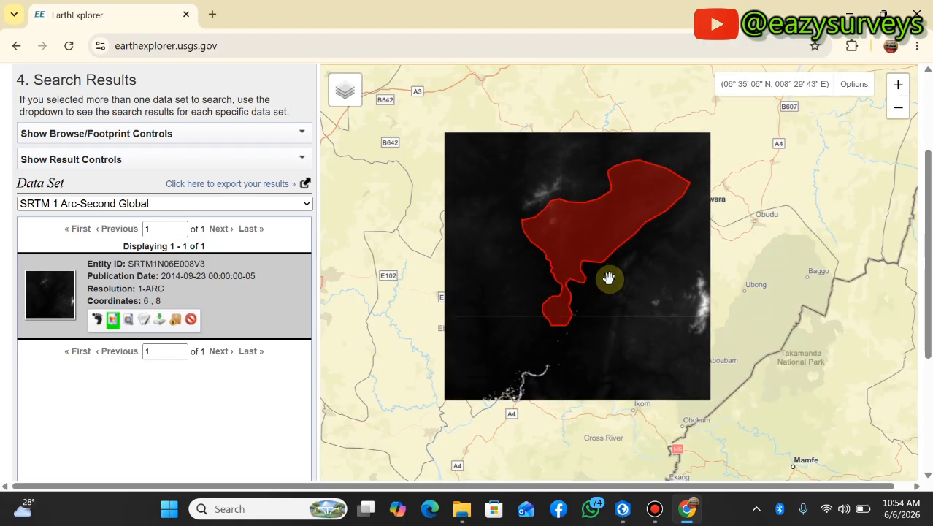
Remove the browse image overlay, show the scene's footprint again, and recheck its coverage of the study area
left_click(109, 319)
left_click(96, 322)
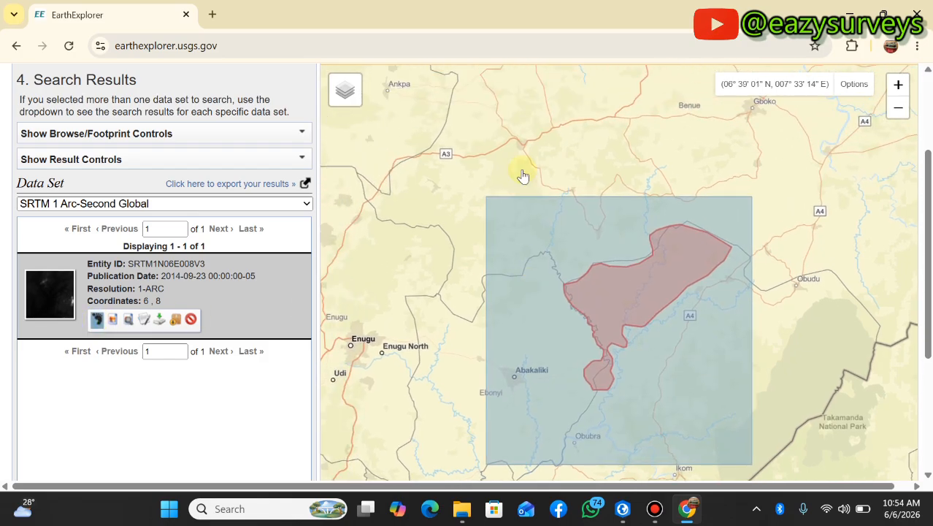
scroll(652, 235, "down", 1)
scroll(664, 259, "up", 1)
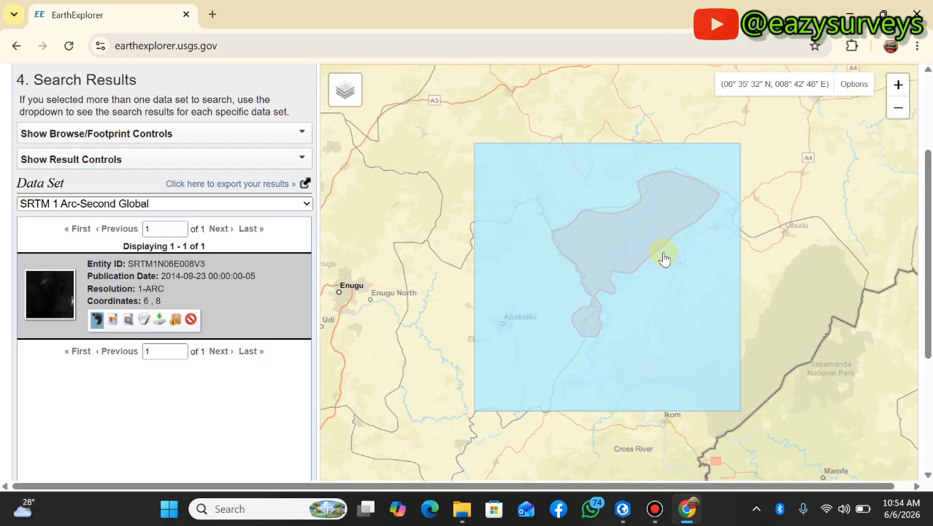
Download the scene as GeoTIFF 1 Arc-second and open the browser's download history to check its progress
left_click(160, 321)
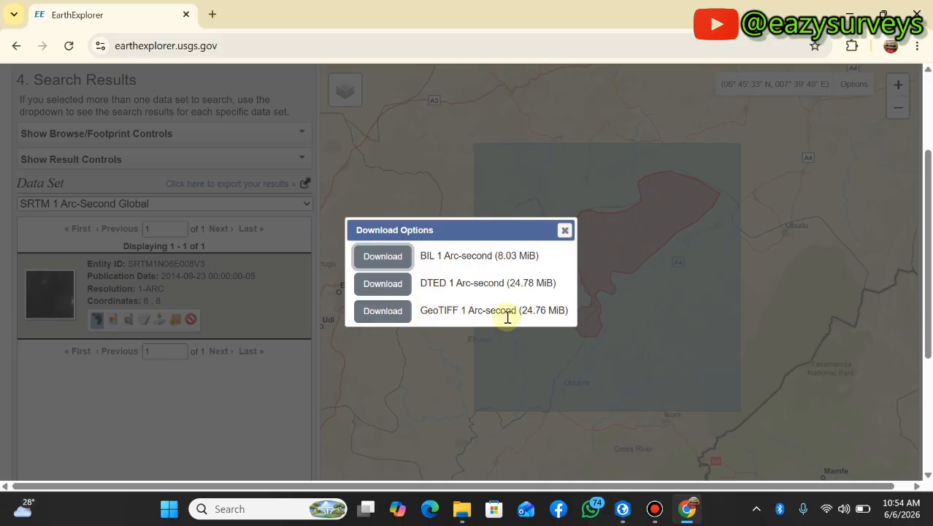
left_click(390, 314)
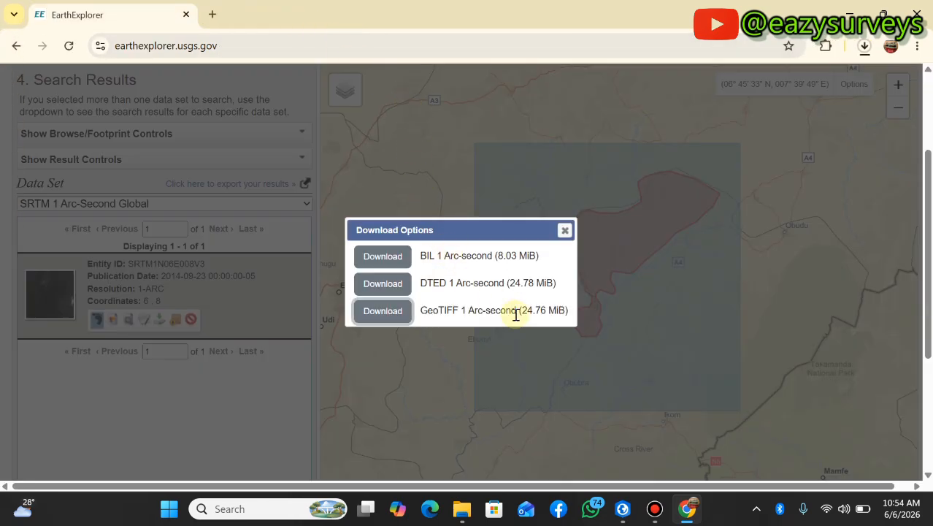
left_click(863, 48)
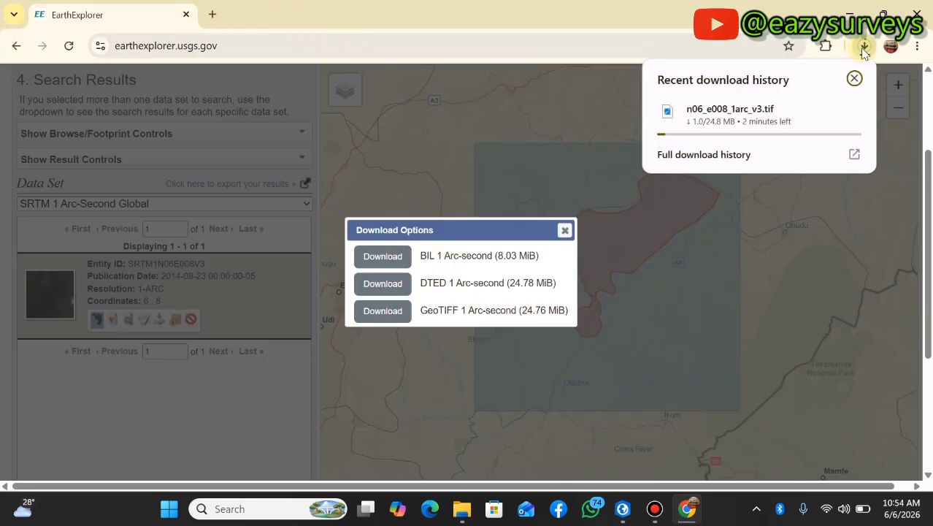
left_click(917, 47)
left_click(766, 267)
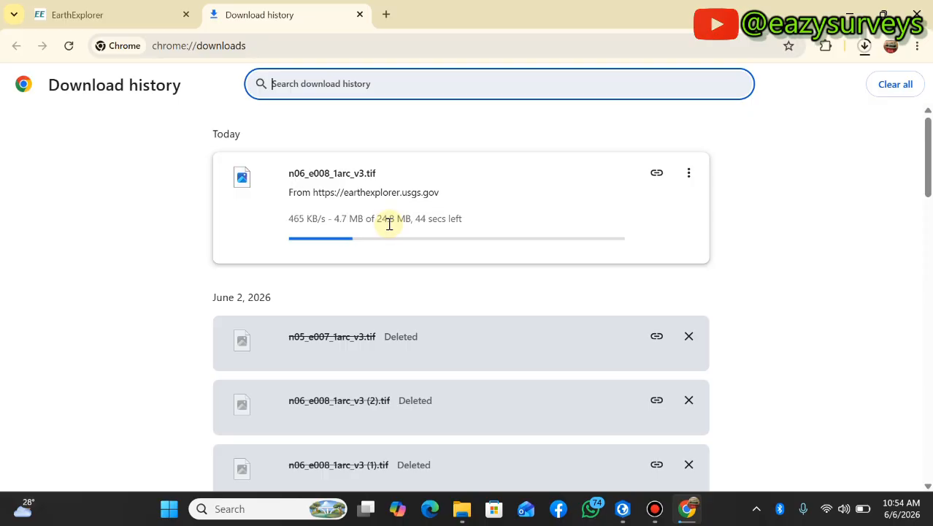
Return to the EarthExplorer results, close the download options, and view the footprint with its surrounding region
left_click(157, 15)
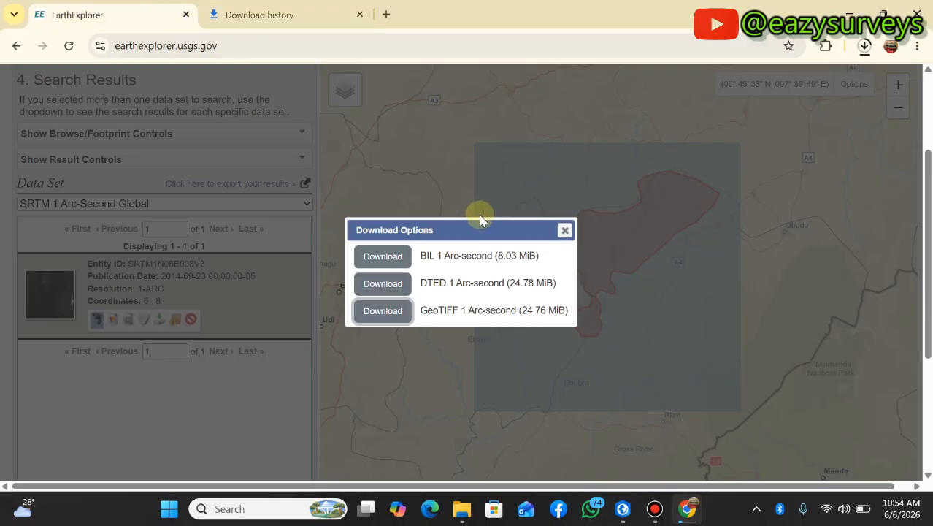
left_click(479, 214)
scroll(435, 243, "down", 2)
scroll(436, 249, "up", 2)
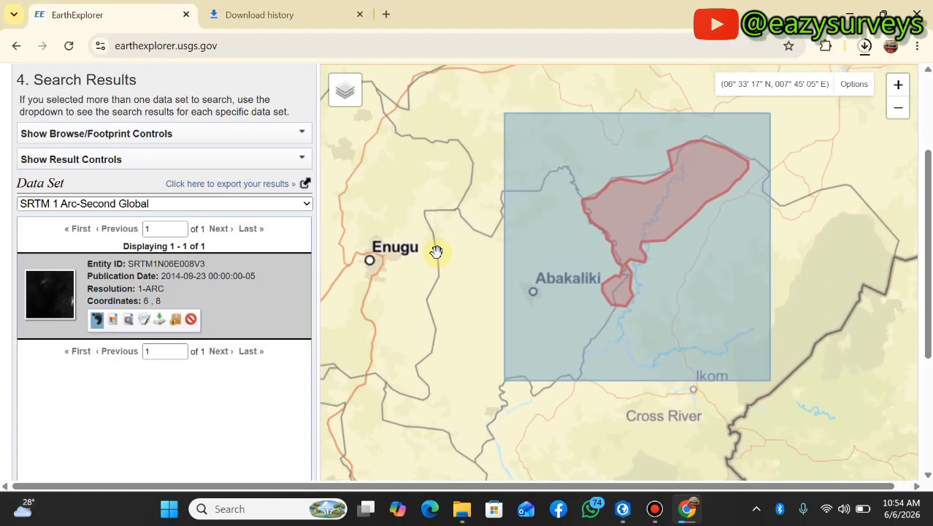
scroll(435, 252, "down", 1)
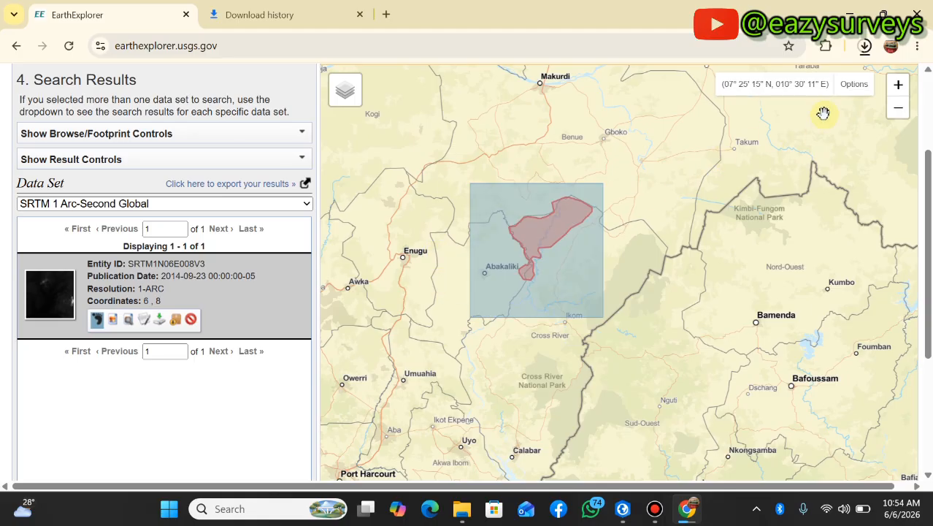
Check the progress of n06_e008_1arc_v3.tif in the download history, and briefly view the empty ArcGIS Pro map
left_click(918, 46)
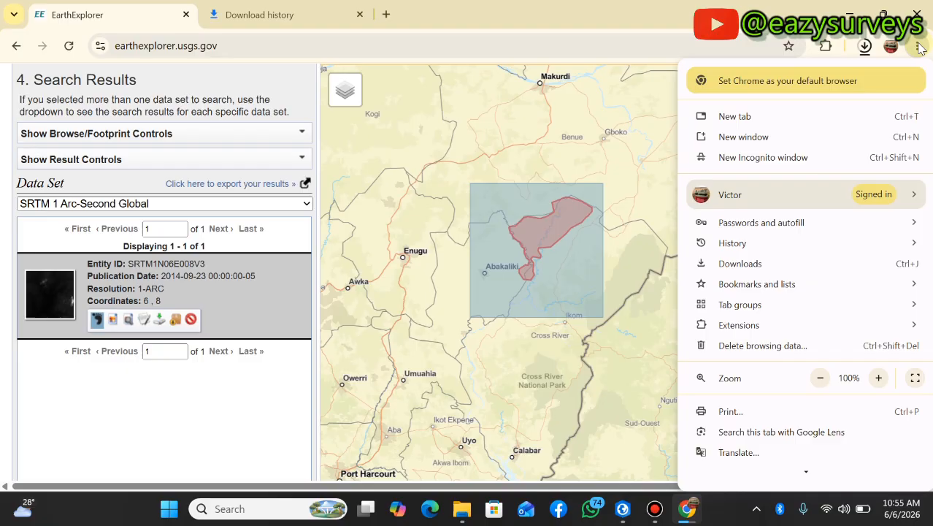
left_click(774, 263)
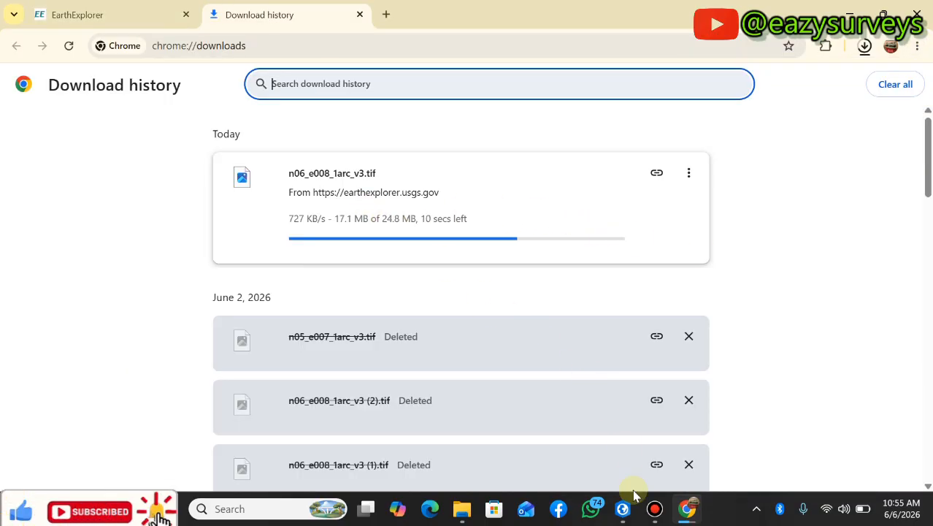
left_click(622, 508)
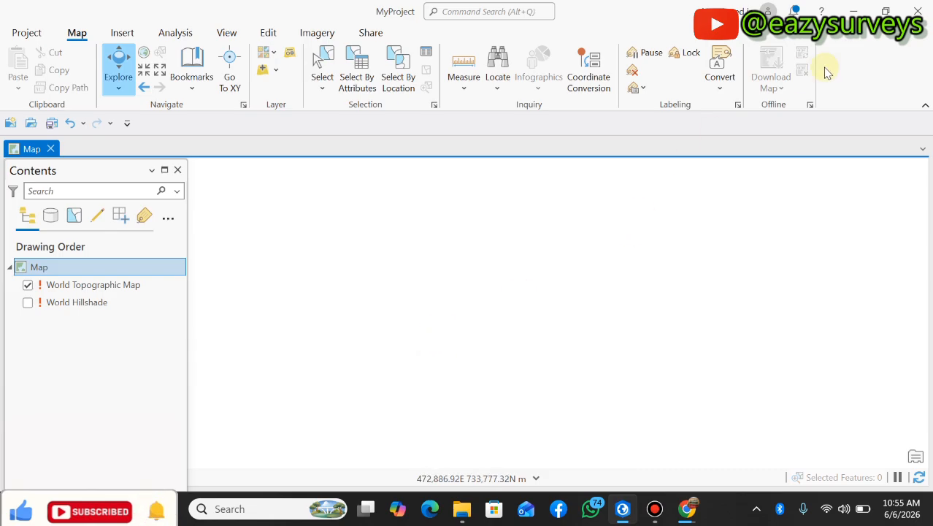
left_click(855, 13)
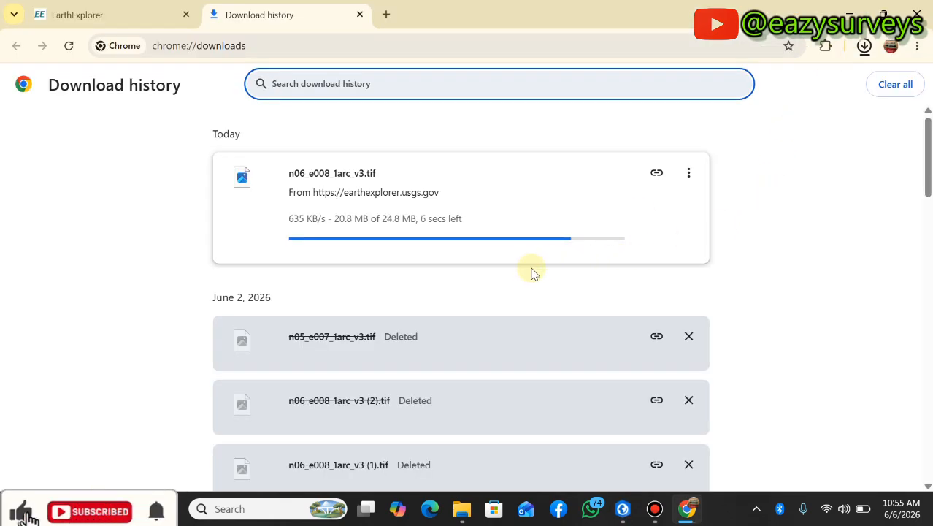
Go back to the EarthExplorer map and inspect the scene footprint around the study area during the download
key("ctrl+shift+Tab")
scroll(467, 242, "up", 1)
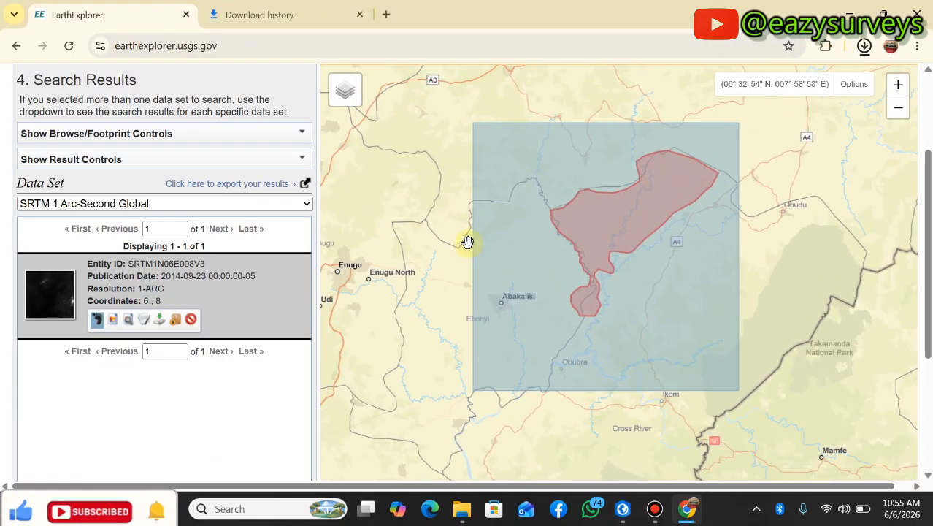
scroll(467, 241, "down", 1)
scroll(467, 241, "up", 1)
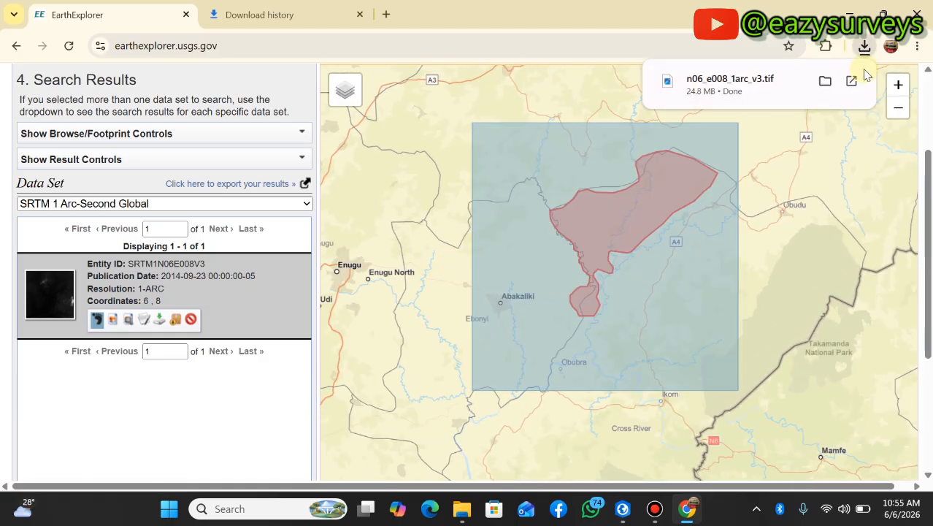
Open the browser's download history and locate n06_e008_1arc_v3.tif in the Downloads folder
left_click(917, 46)
left_click(741, 263)
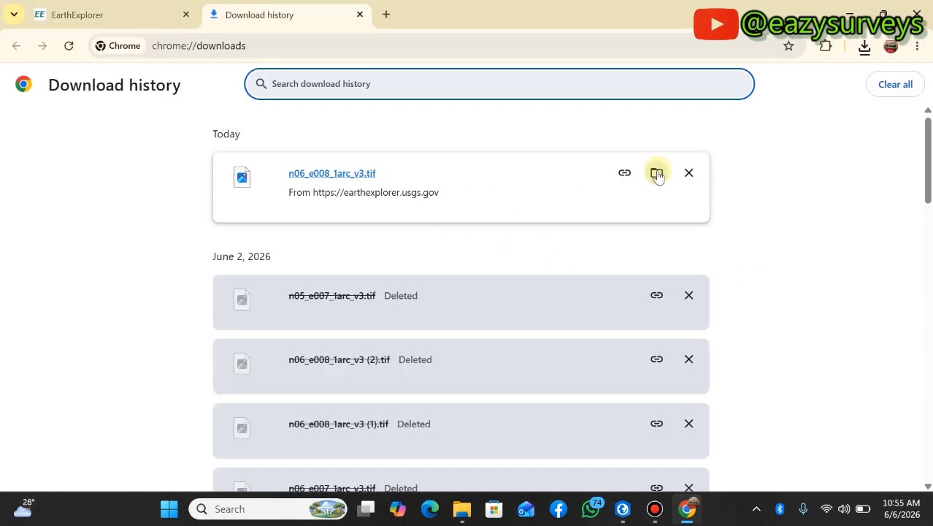
left_click(657, 174)
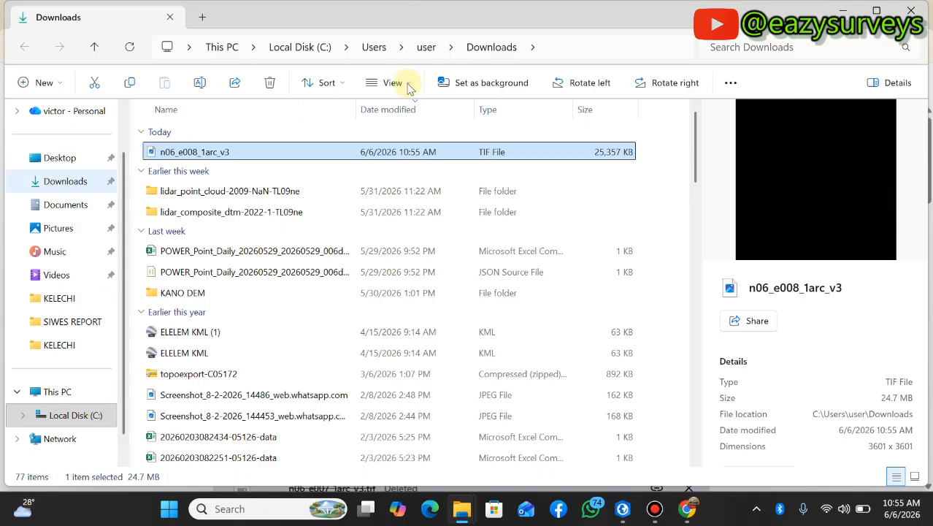
left_click(839, 11)
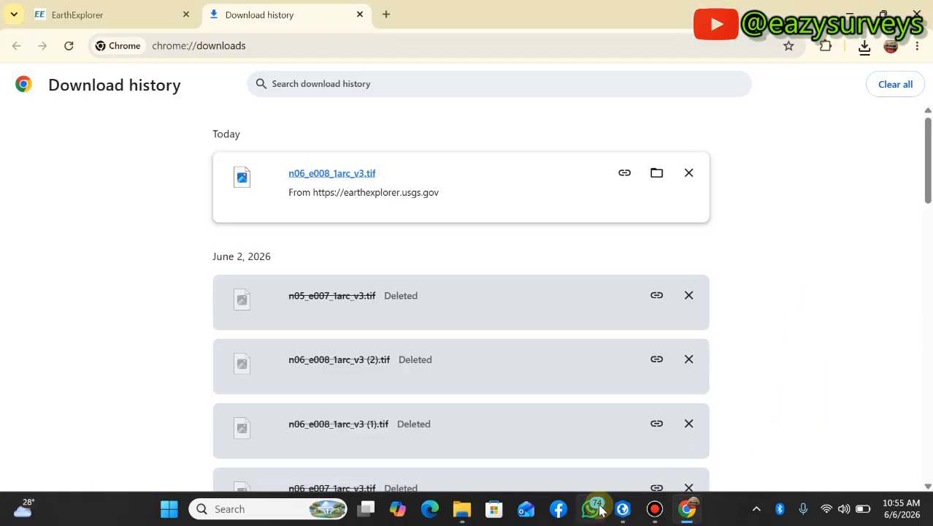
Switch to ArcGIS Pro and add YA_CROSS.shp from the Desktop's ISMAIL > YARRL folder to the map
left_click(623, 510)
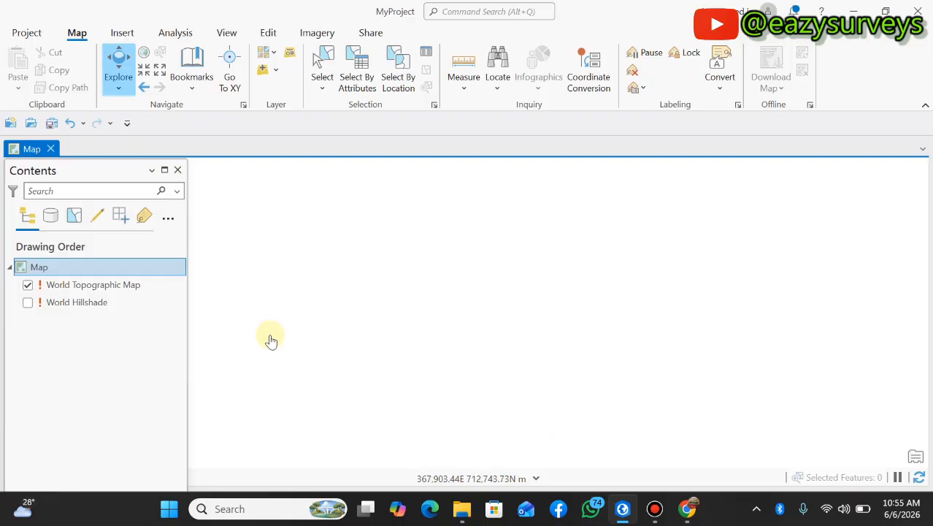
left_click(277, 70)
left_click(281, 93)
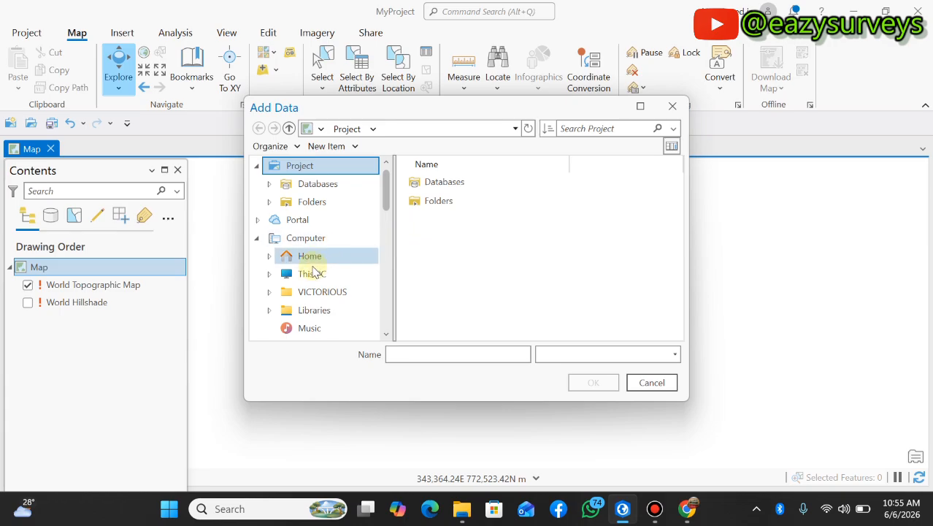
left_click(456, 181)
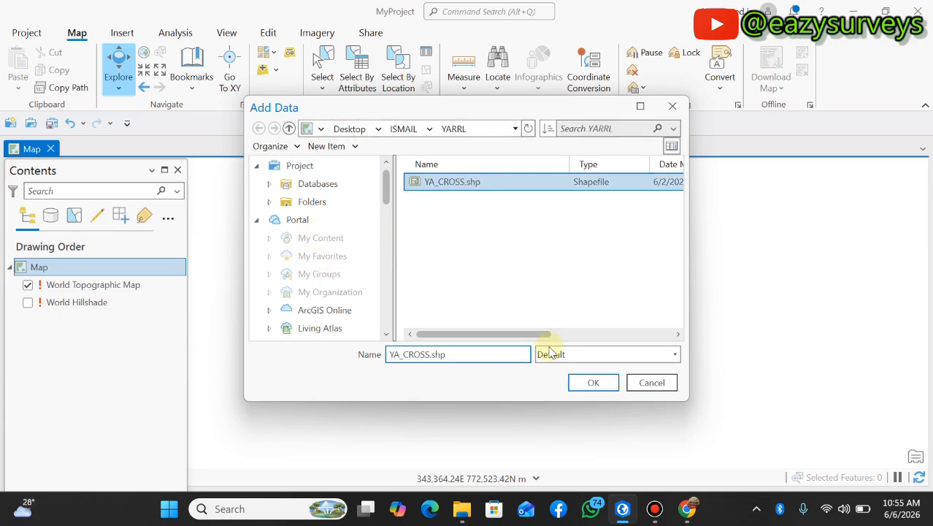
left_click(595, 384)
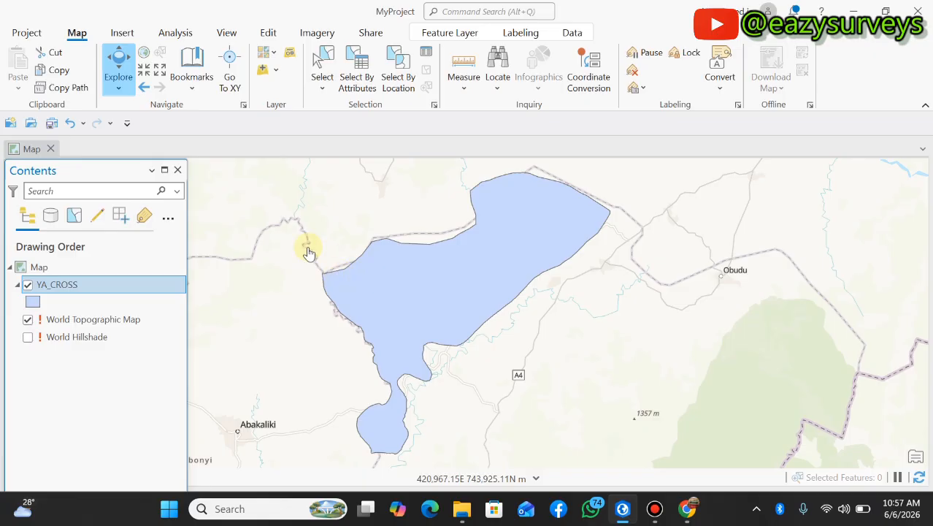
Move n06_e008_1arc_v3.tif from the Downloads folder to the Desktop and minimize the open windows
left_click(852, 11)
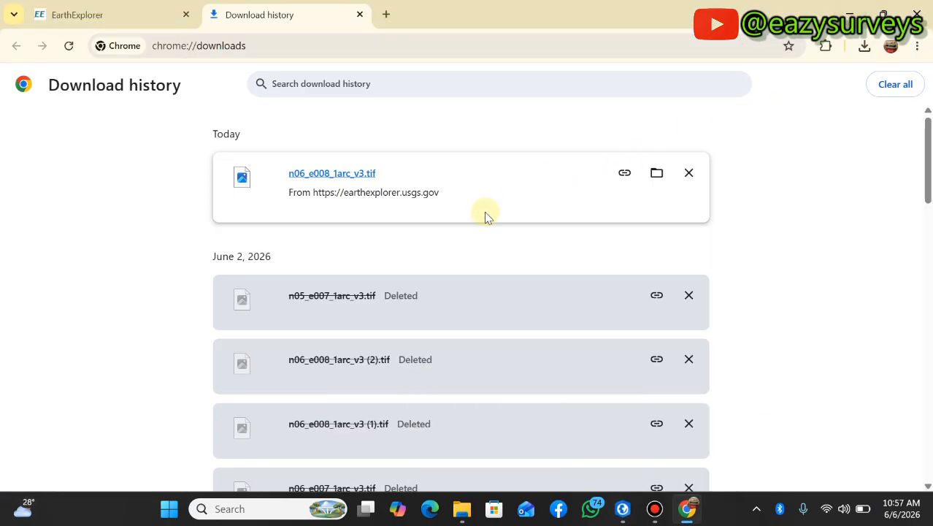
left_click(654, 187)
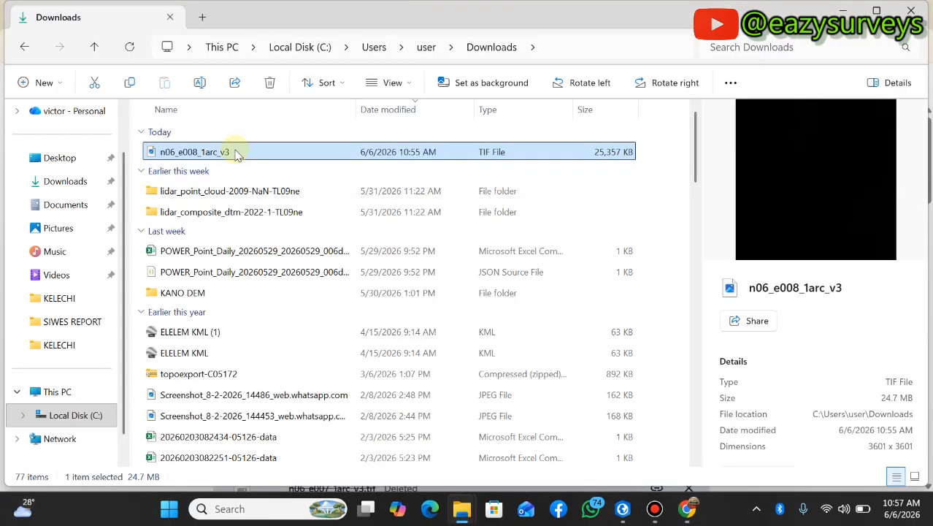
right_click(227, 161)
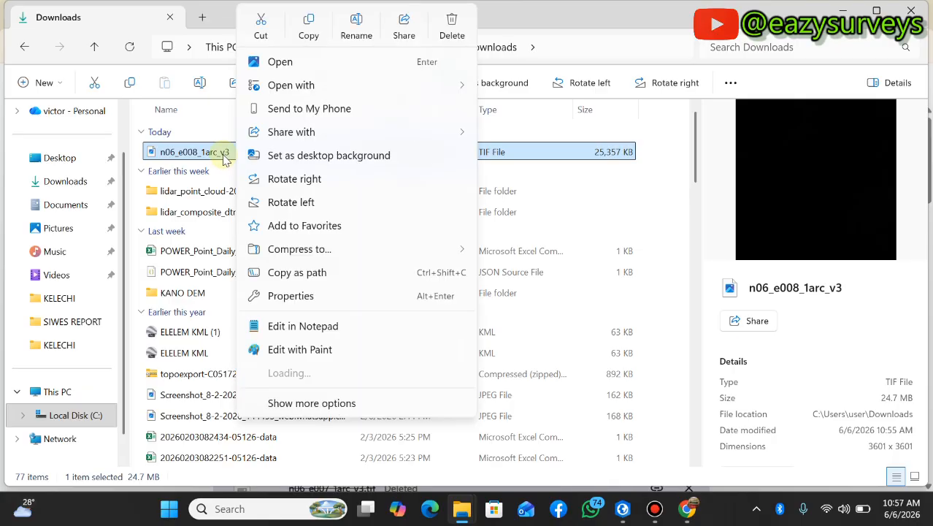
left_click(260, 25)
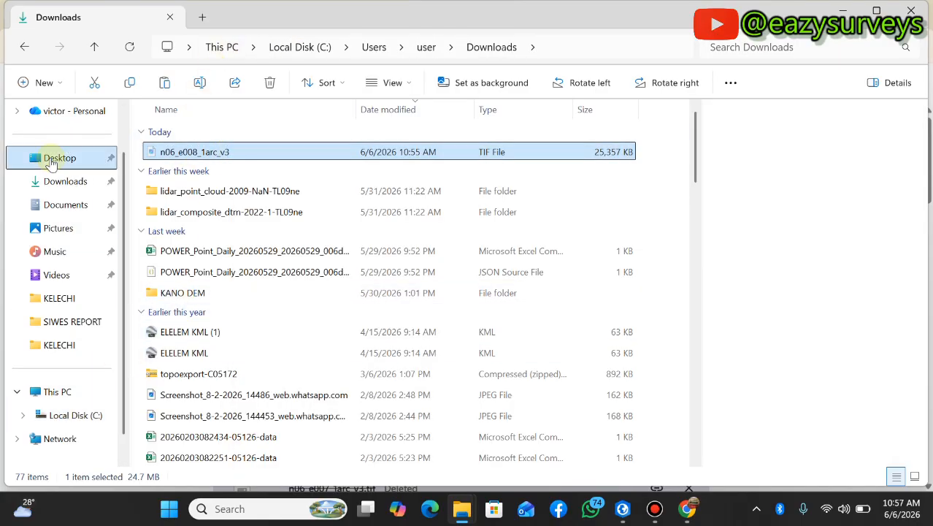
left_click(54, 159)
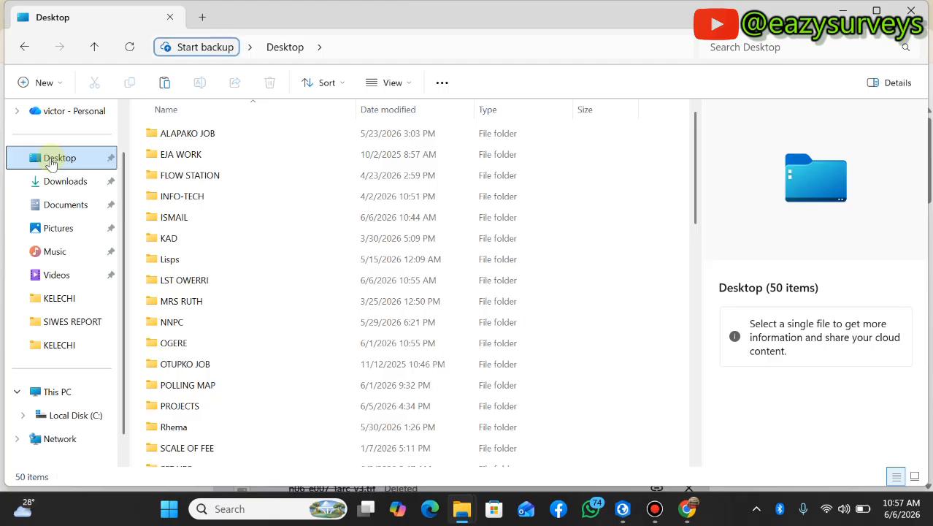
right_click(51, 162)
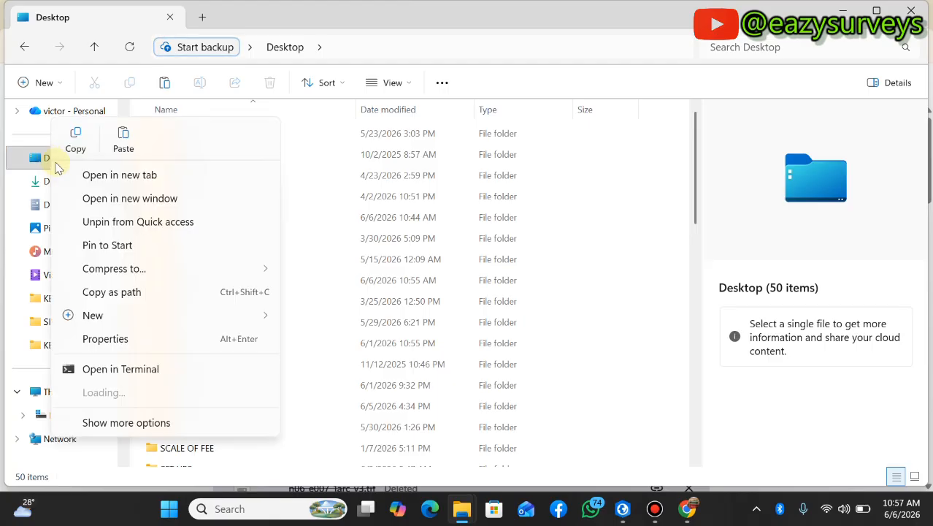
left_click(122, 138)
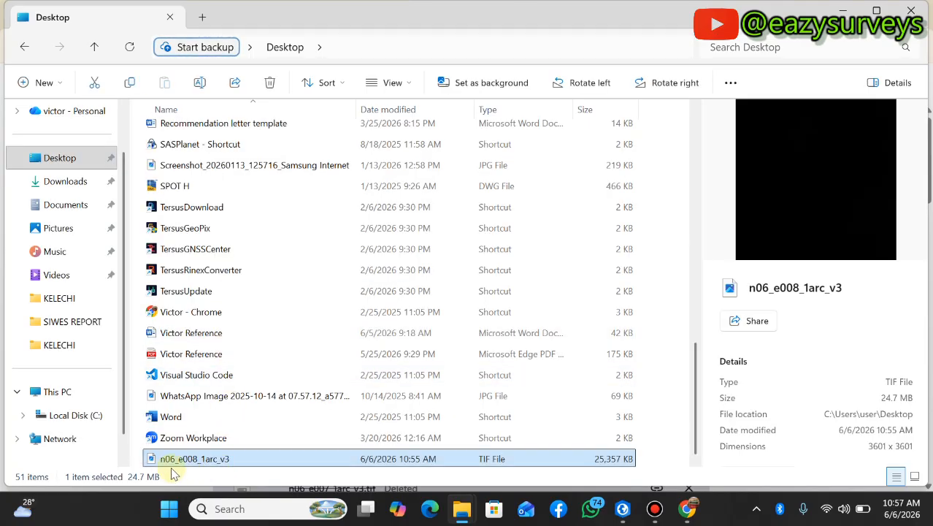
left_click(838, 13)
left_click(850, 14)
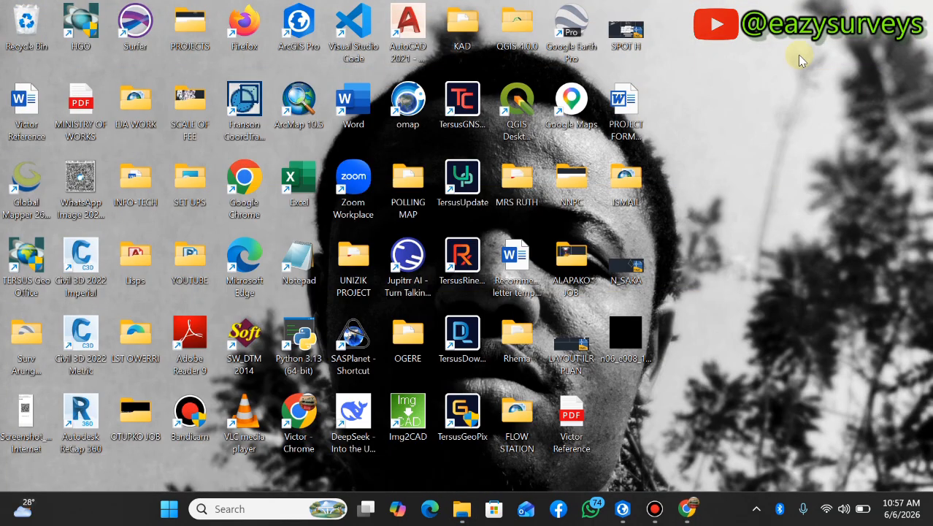
Add n06_e008_1arc_v3.tif from the Desktop to the ArcGIS Pro map, building pyramids and calculating statistics
left_click(622, 514)
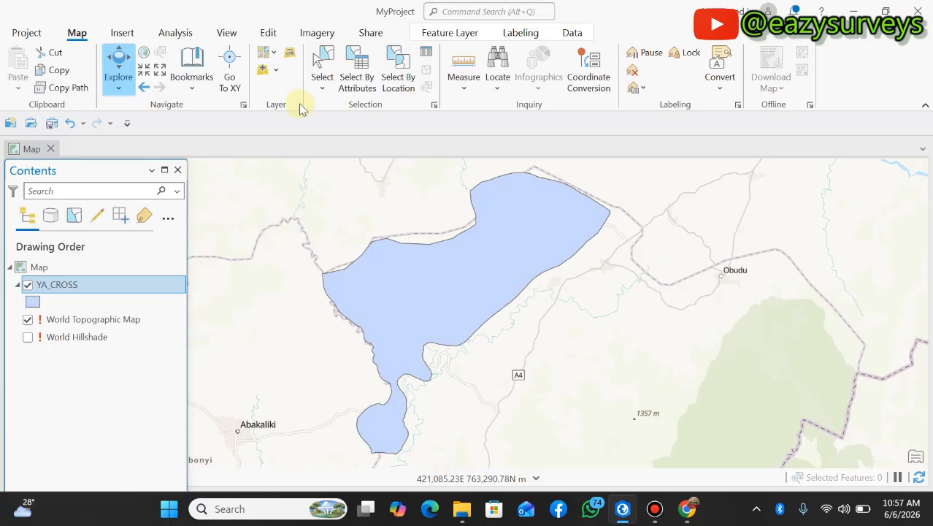
left_click(277, 73)
left_click(280, 93)
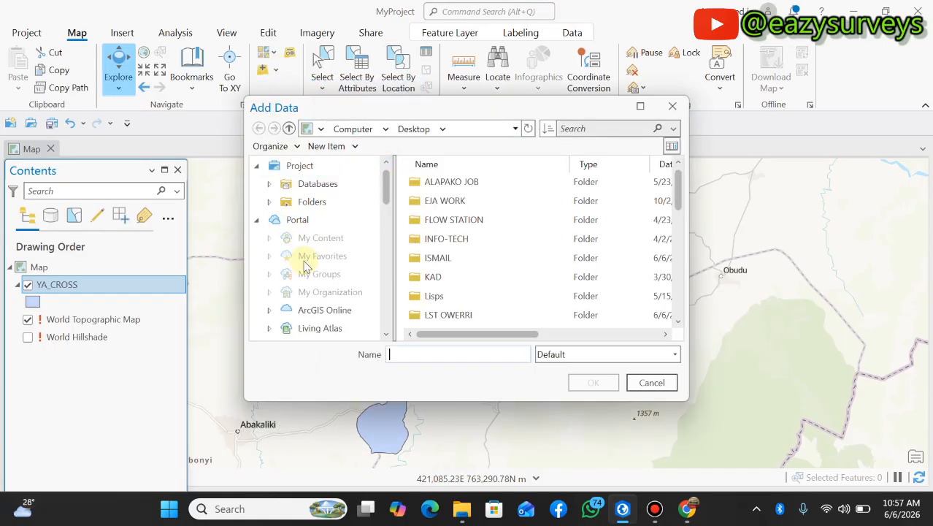
scroll(308, 273, "down", 2)
scroll(308, 292, "down", 2)
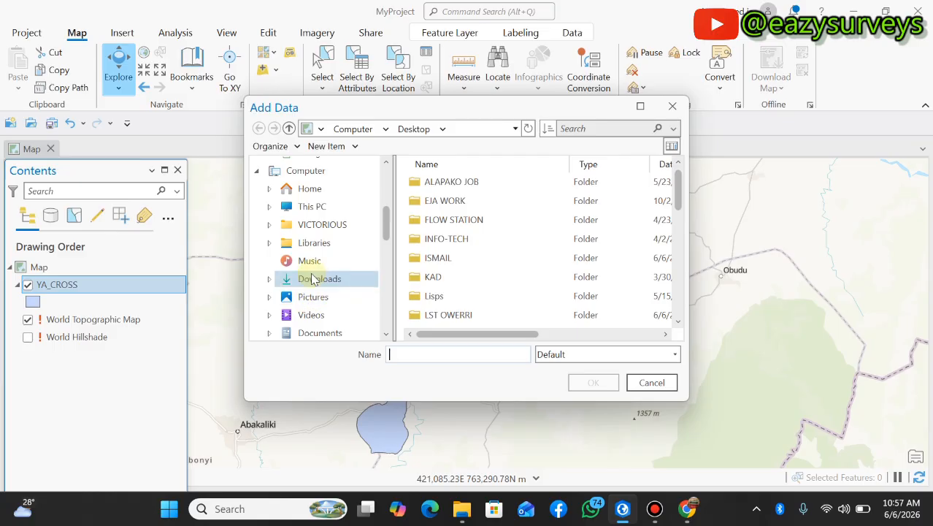
scroll(310, 270, "down", 2)
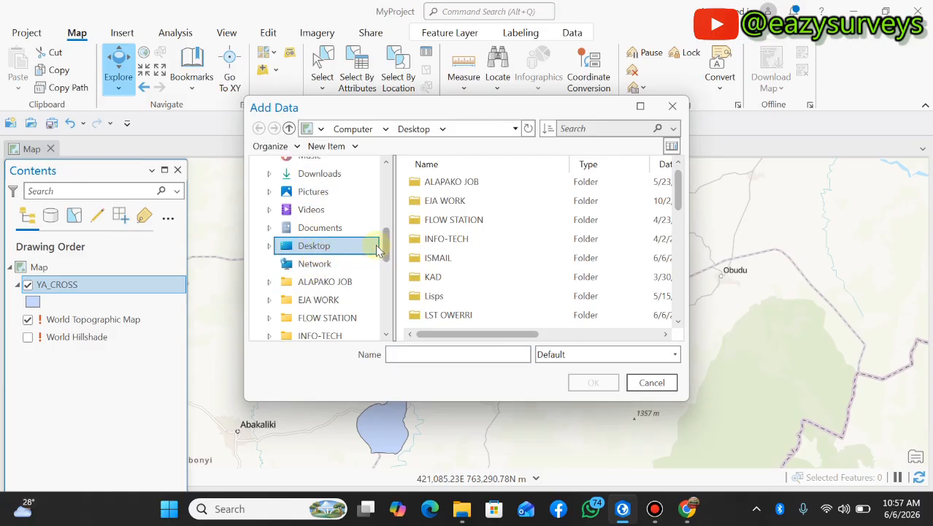
scroll(314, 234, "up", 1)
scroll(478, 204, "down", 1)
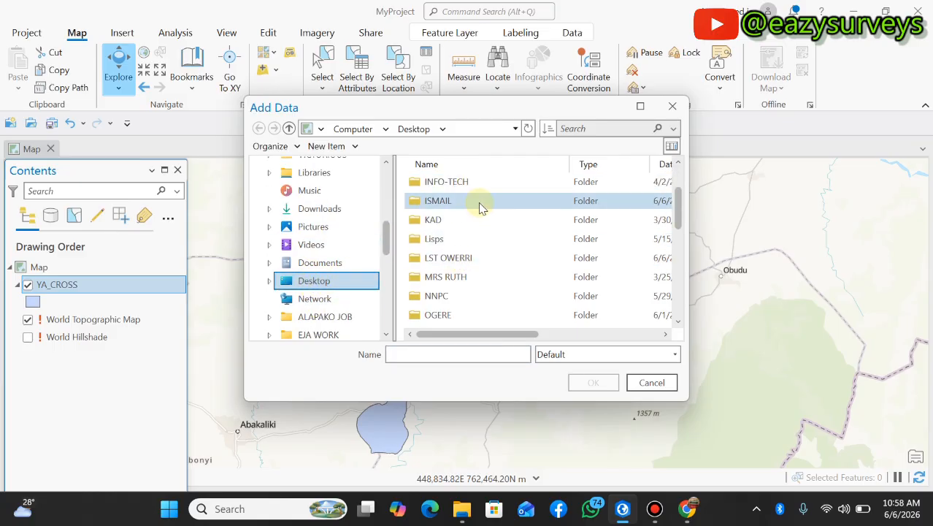
scroll(479, 221, "up", 1)
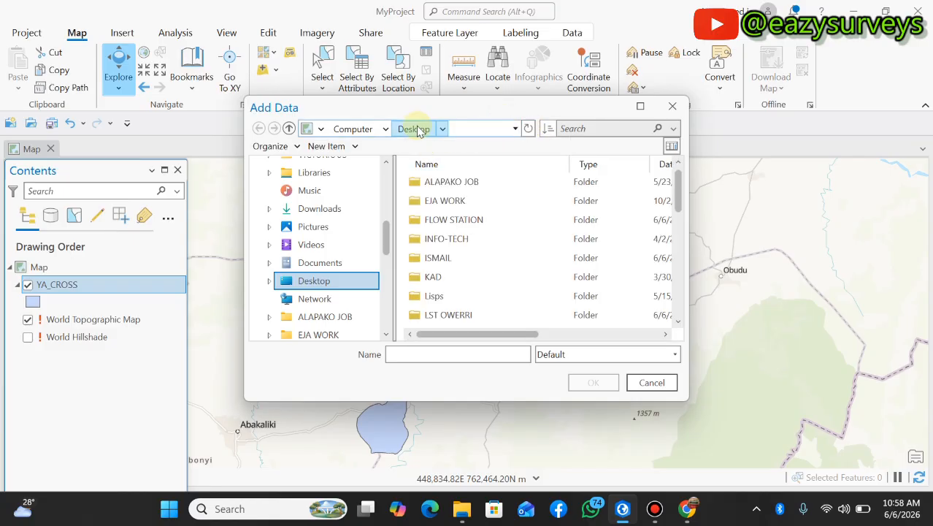
scroll(430, 219, "down", 4)
scroll(443, 240, "down", 2)
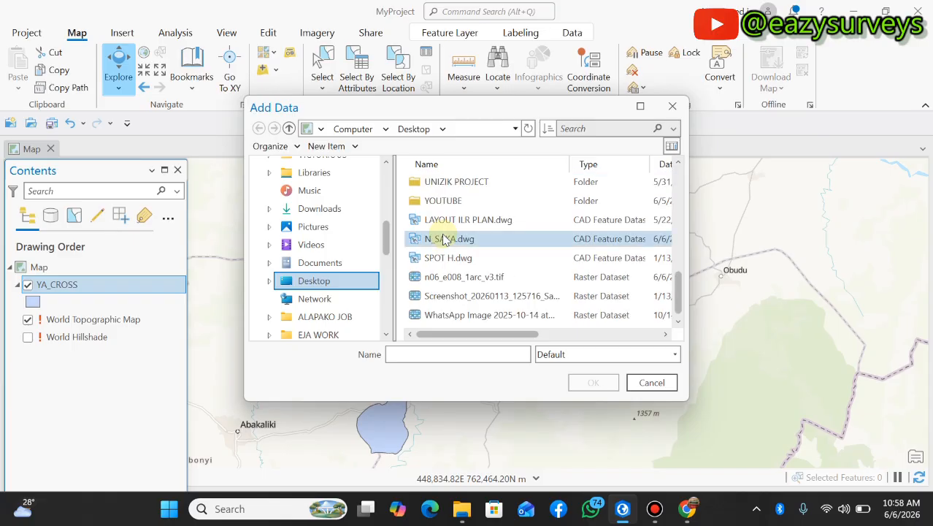
left_click(445, 279)
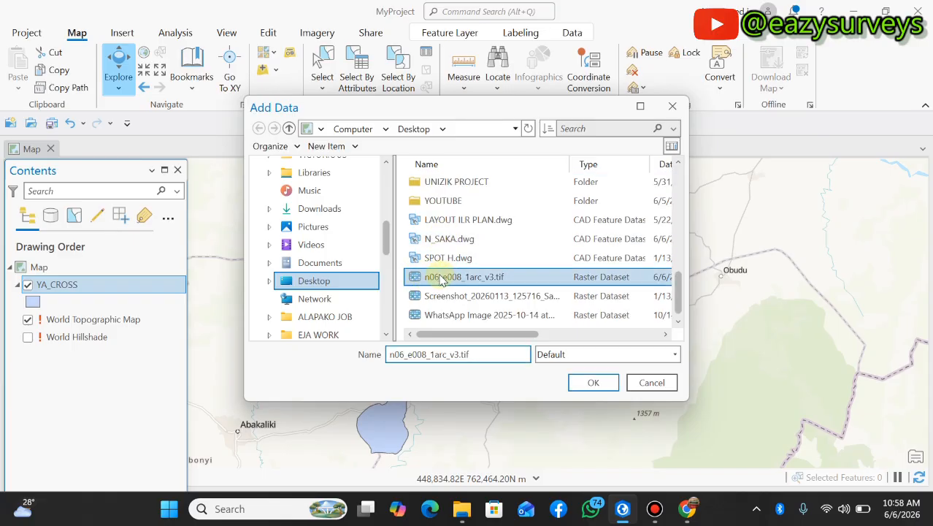
left_click(593, 387)
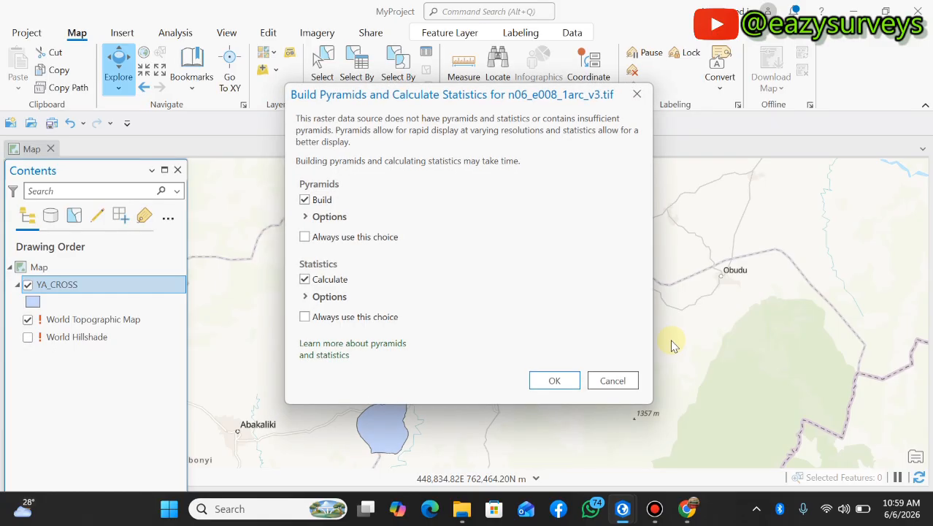
left_click(564, 386)
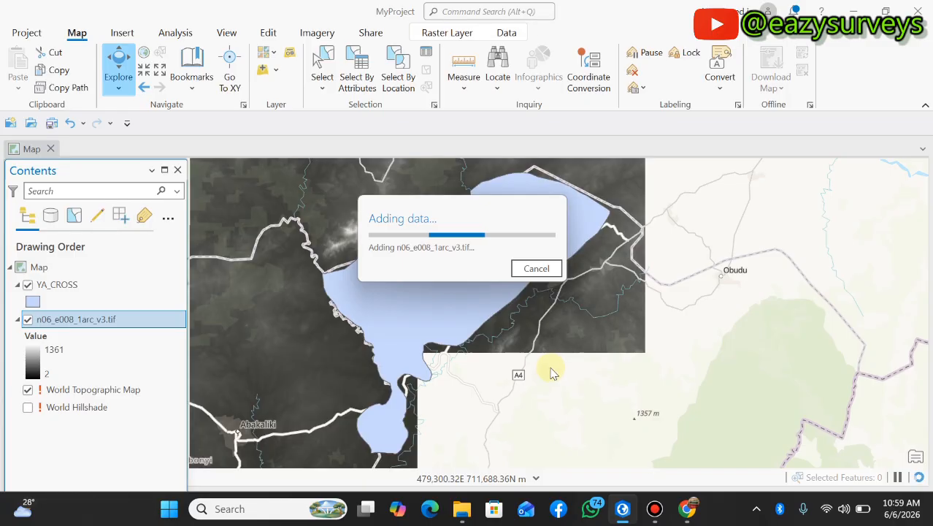
Hide the World Topographic Map basemap and inspect the YA_CROSS polygon against the full extent of the elevation raster
scroll(721, 298, "down", 1)
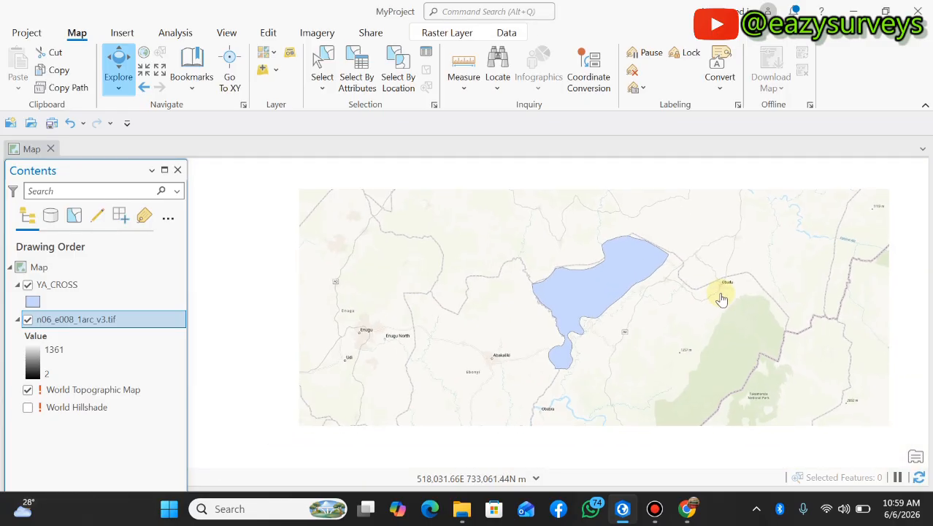
scroll(624, 296, "up", 2)
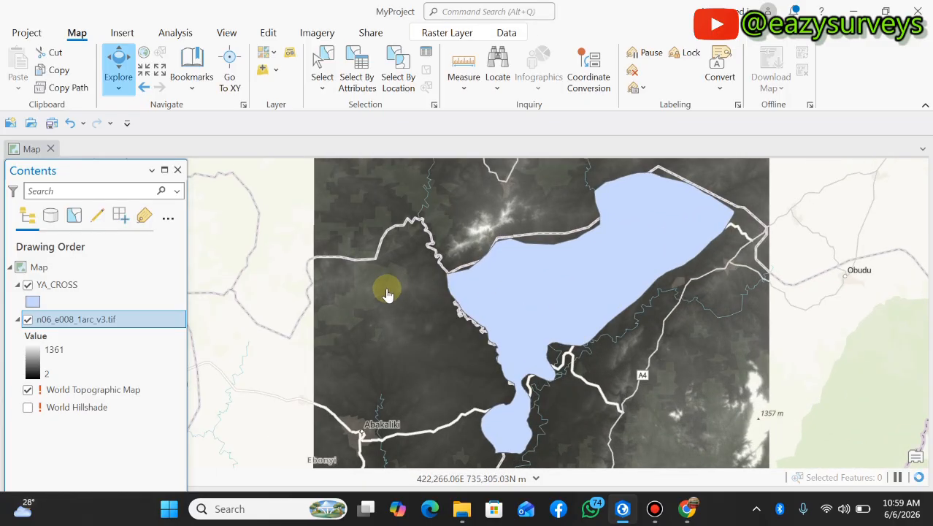
left_click(27, 391)
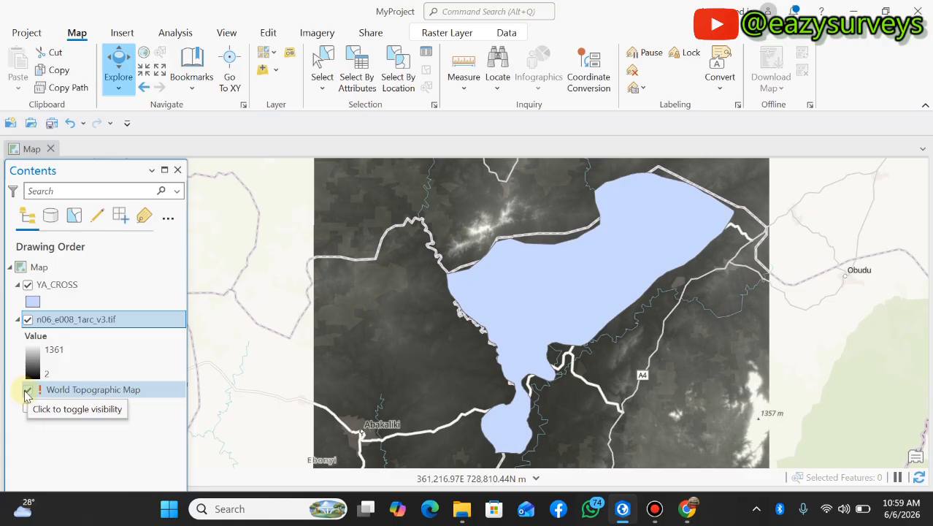
left_click(27, 392)
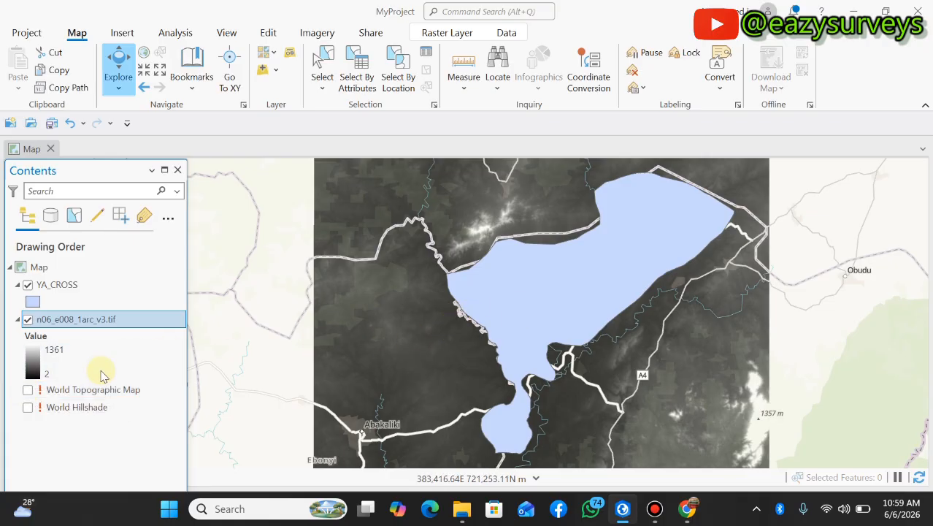
scroll(511, 298, "down", 5)
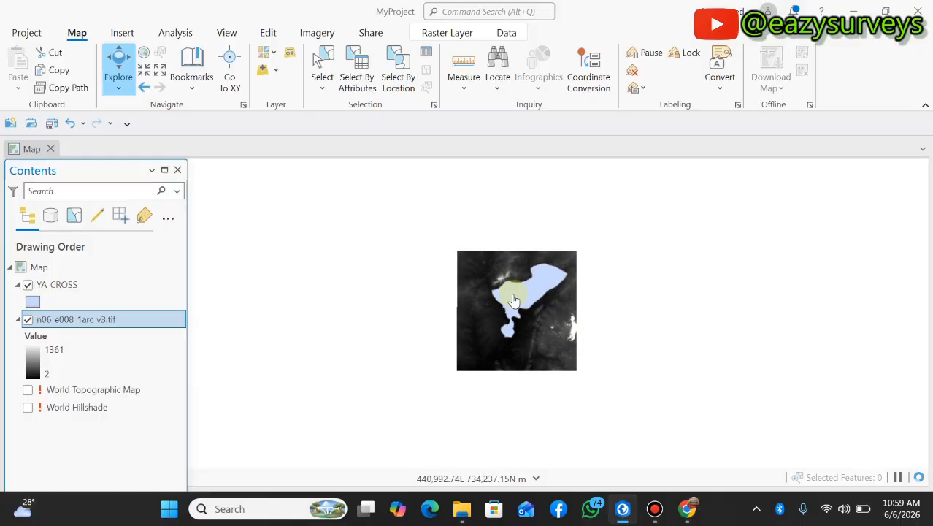
scroll(511, 298, "up", 4)
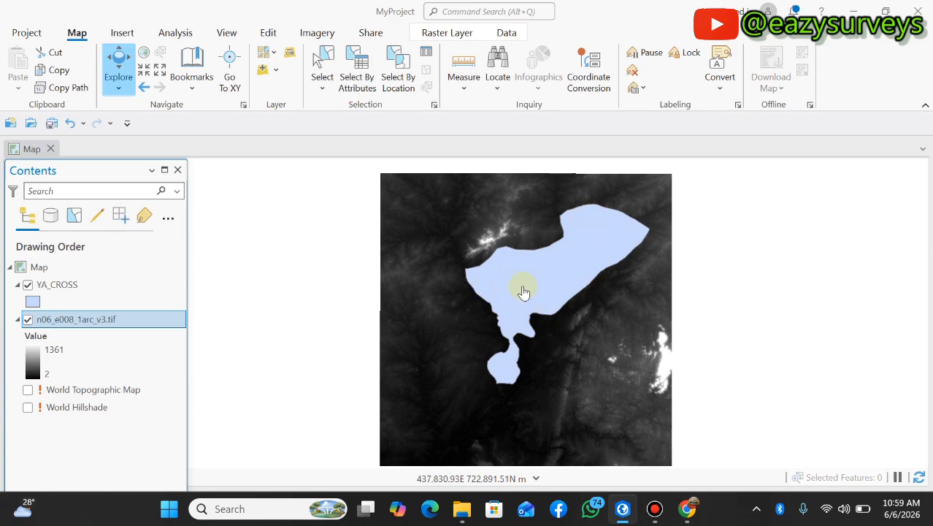
scroll(544, 289, "up", 2)
scroll(544, 289, "down", 2)
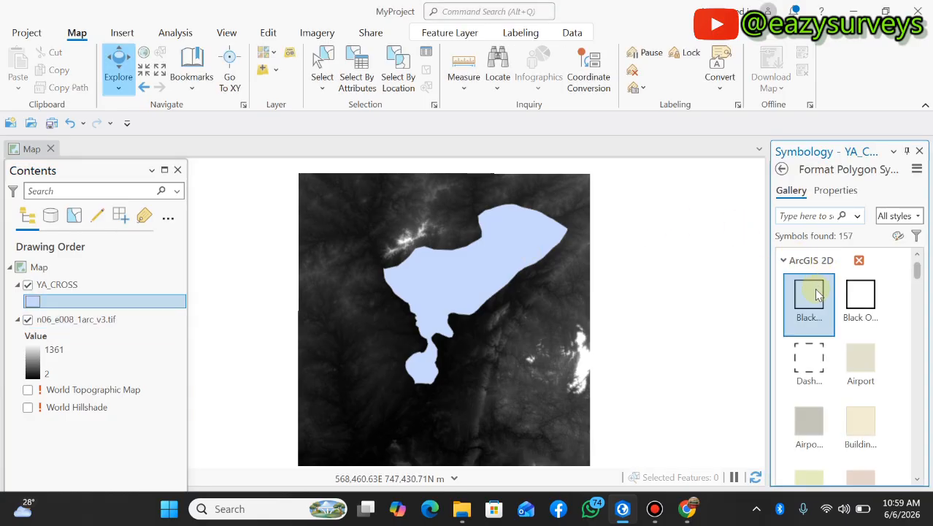
Style the YA_CROSS polygon with the unfilled black outline symbol, recolour its outline orange, and close the symbology settings
left_click(820, 304)
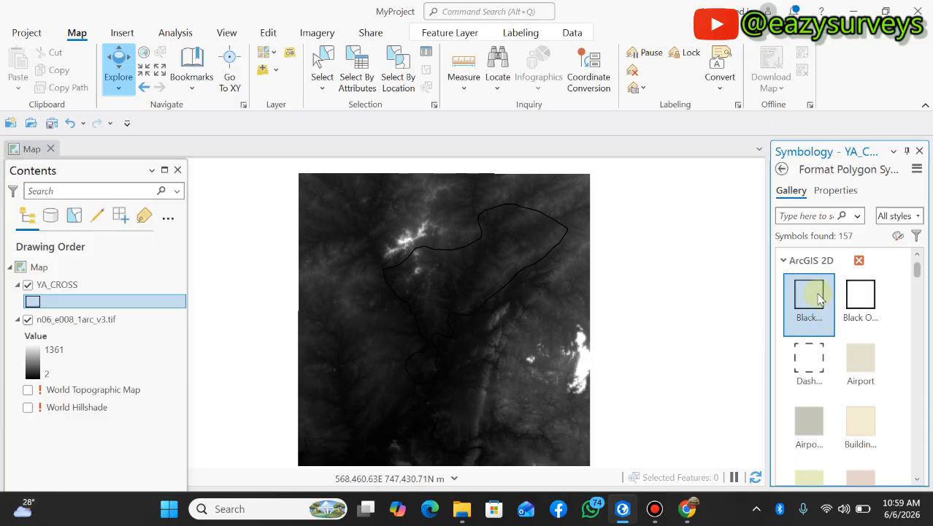
left_click(834, 191)
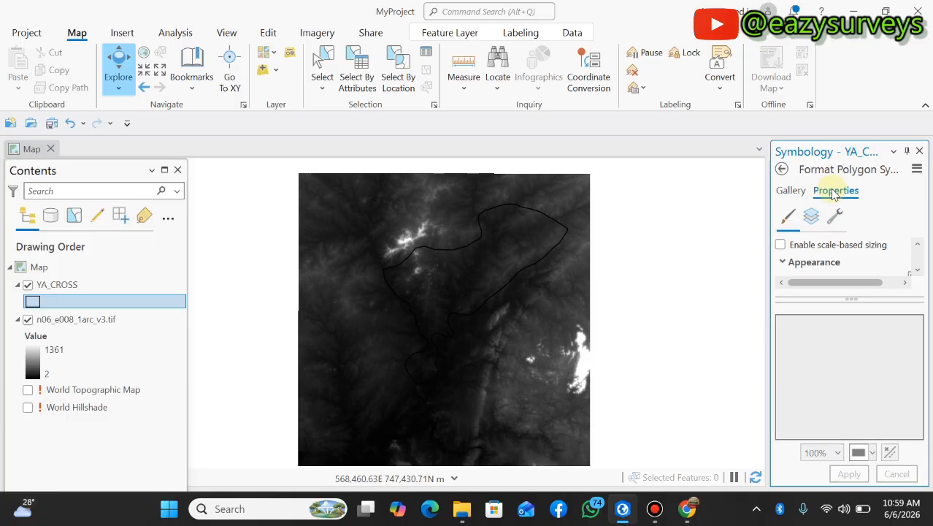
scroll(806, 280, "down", 2)
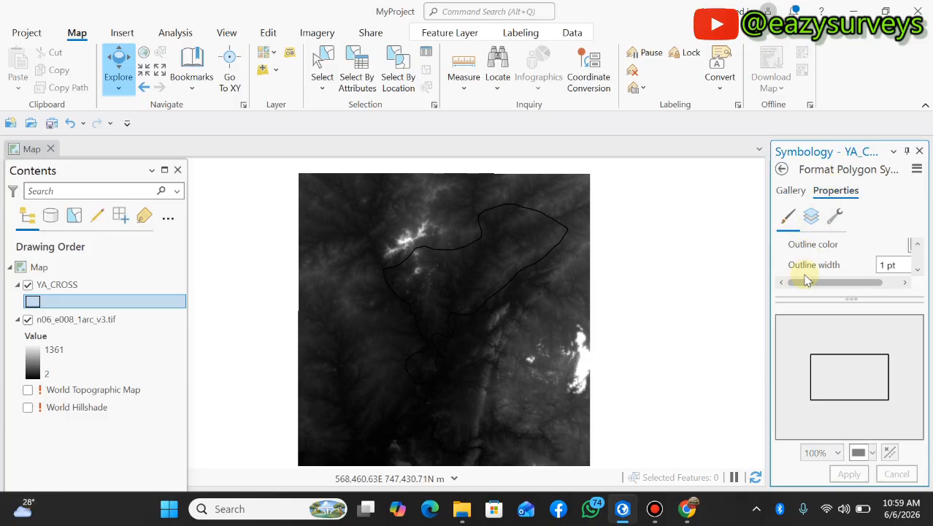
scroll(806, 280, "up", 2)
scroll(814, 269, "down", 1)
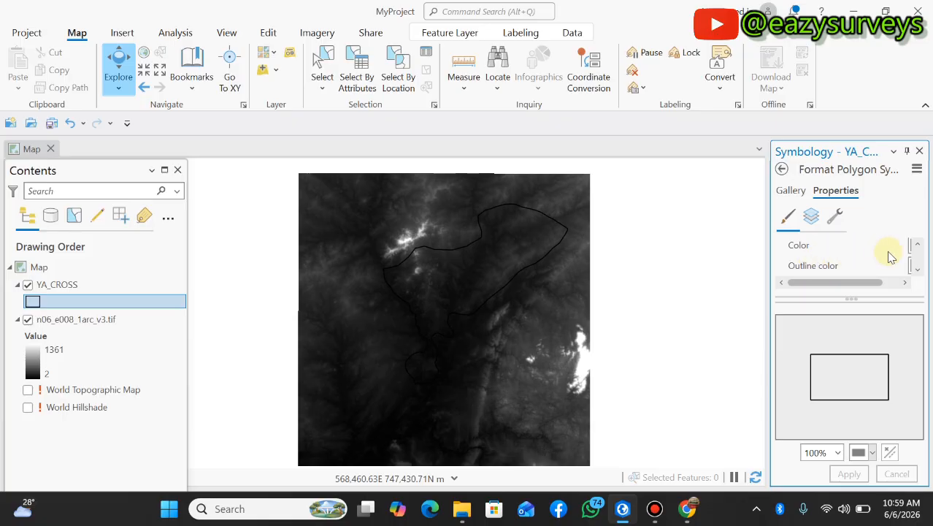
left_click(906, 283)
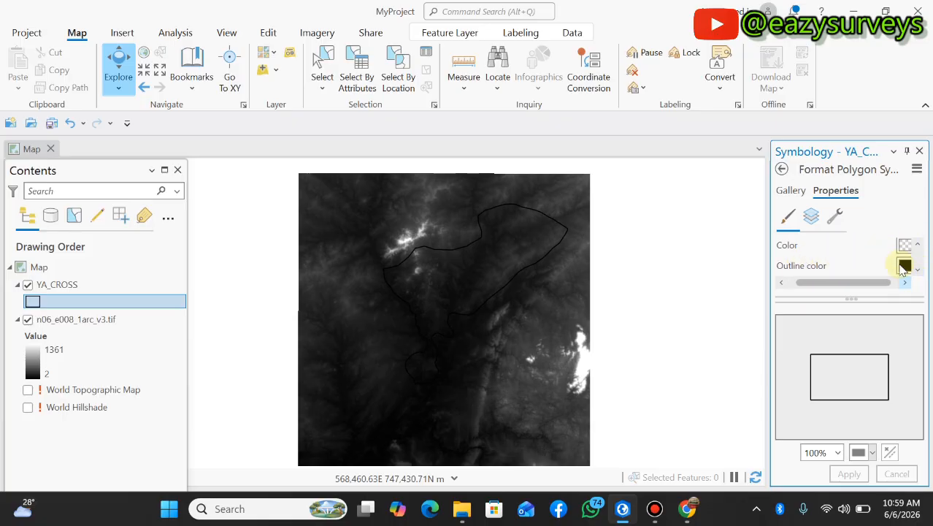
left_click(903, 267)
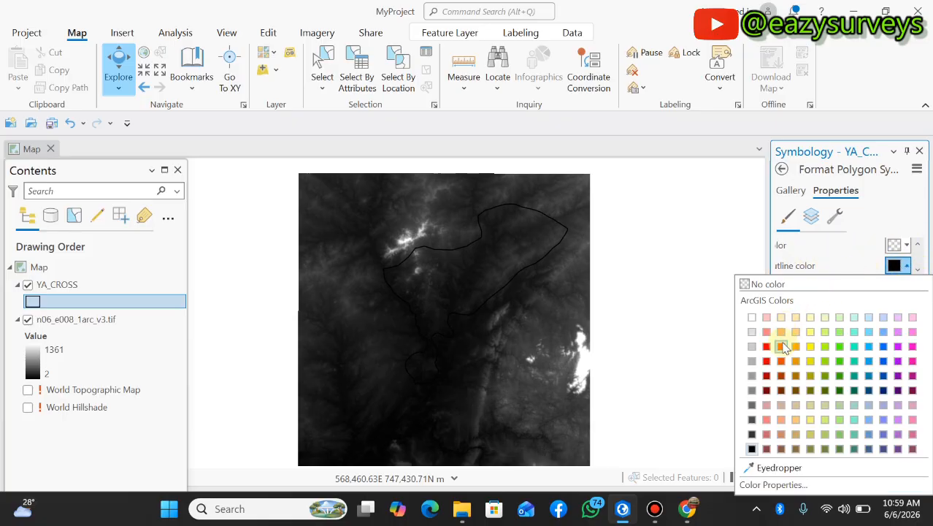
left_click(781, 347)
left_click(849, 473)
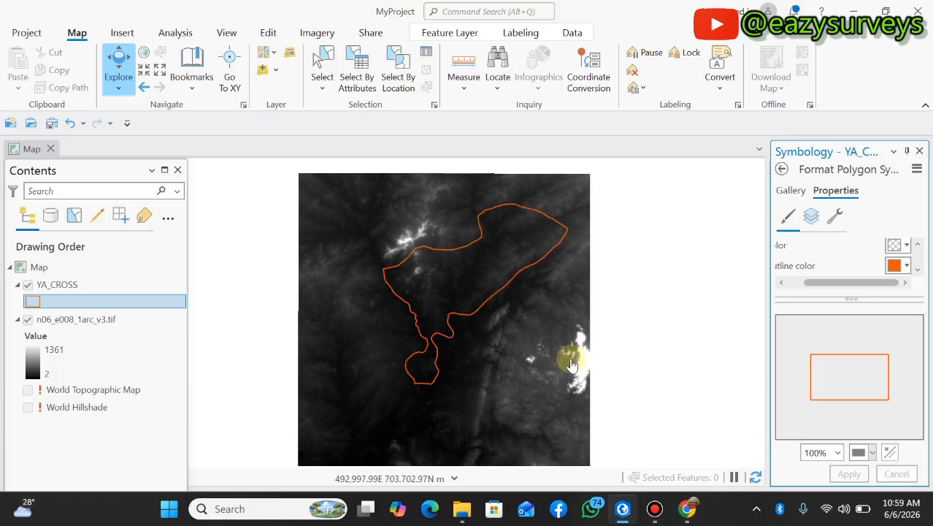
left_click(919, 151)
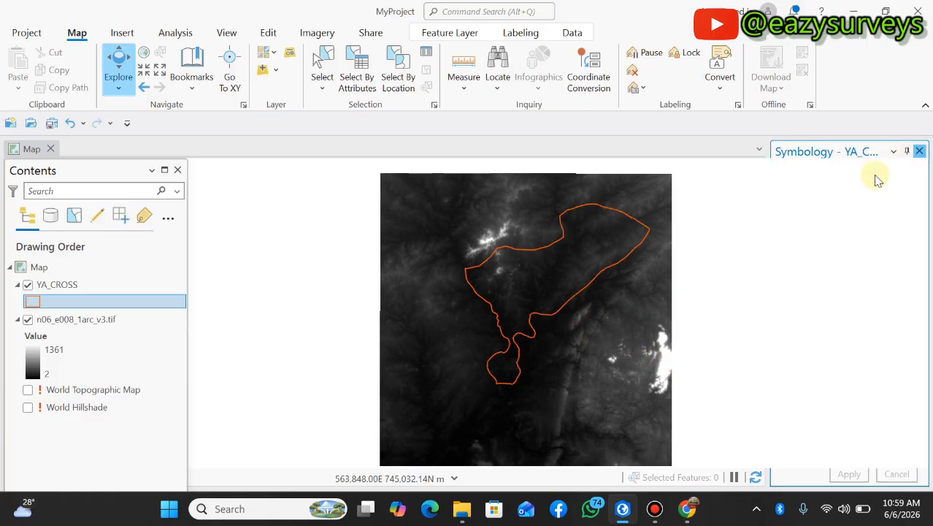
Examine how the orange YA_CROSS boundary sits within the extent of the n06_e008_1arc_v3.tif elevation raster
scroll(562, 298, "up", 2)
scroll(569, 299, "down", 2)
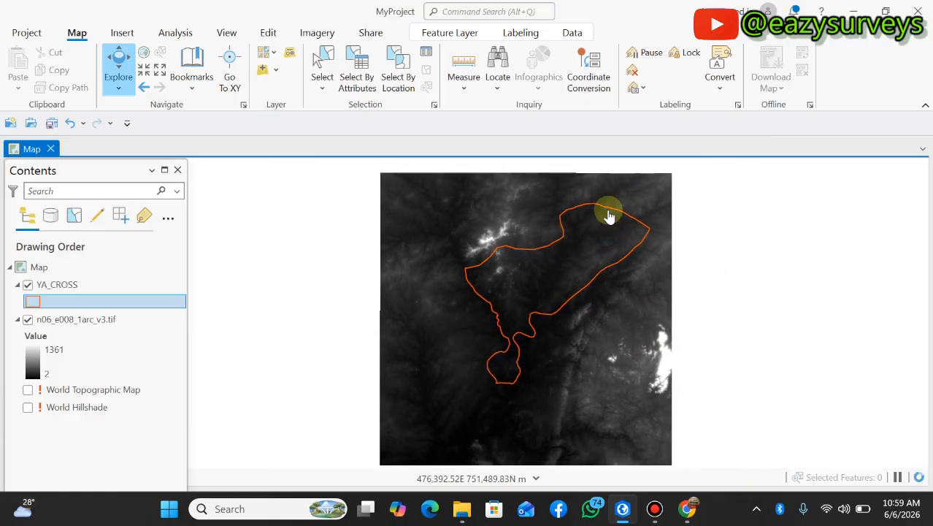
scroll(608, 210, "up", 2)
scroll(558, 281, "down", 2)
scroll(555, 322, "up", 2)
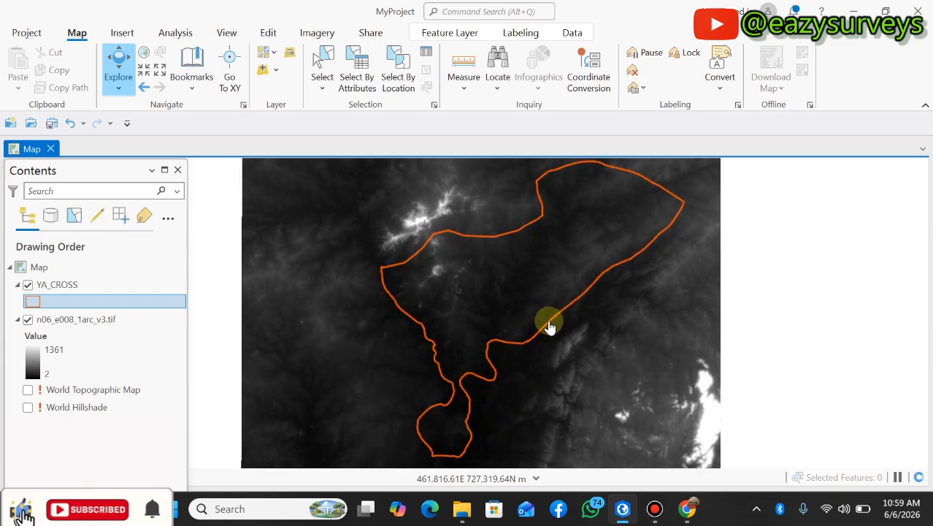
scroll(549, 323, "down", 2)
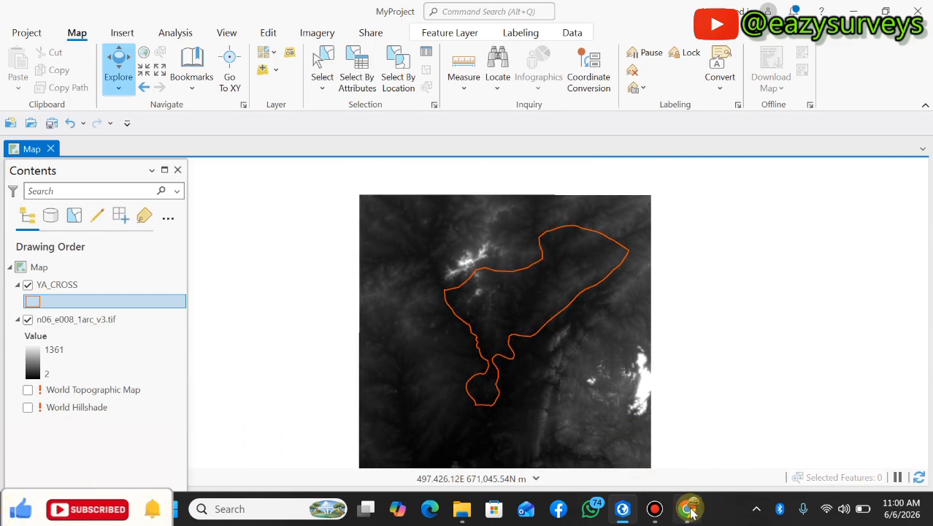
Switch to EarthExplorer in Chrome and overlay the browse image of SRTM1N06E008V3 on the map to examine its coverage of the study area
left_click(687, 509)
left_click(100, 16)
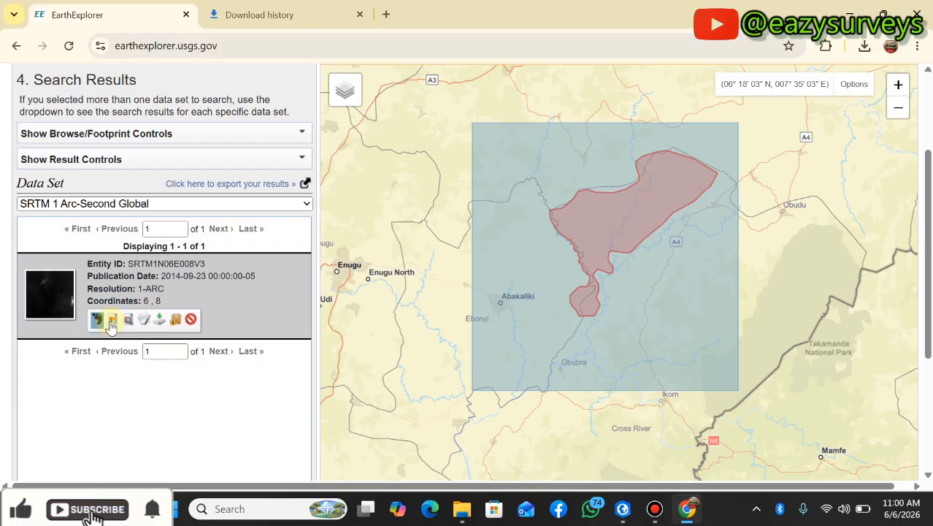
left_click(111, 322)
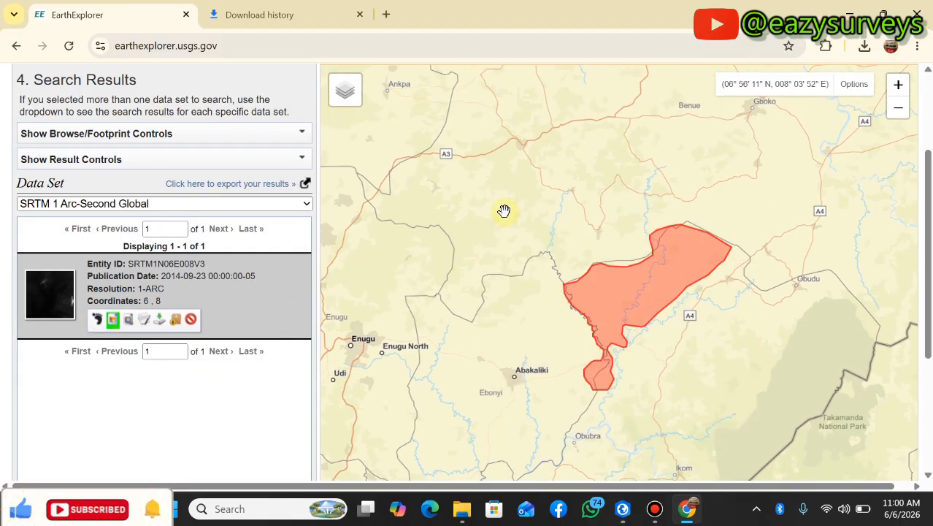
scroll(582, 282, "down", 1)
scroll(581, 281, "up", 1)
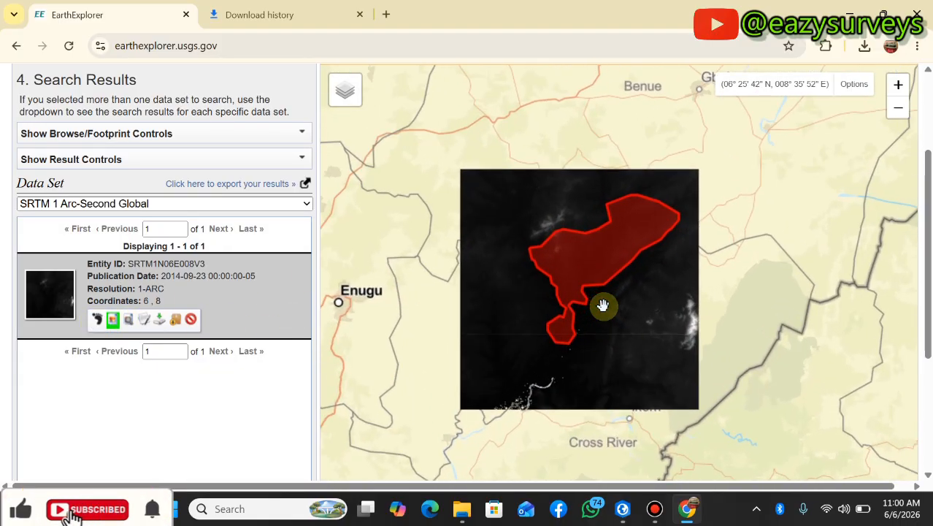
Return to ArcGIS Pro and compare the elevation raster and YA_CROSS boundary with the EarthExplorer browse overlay
left_click(623, 509)
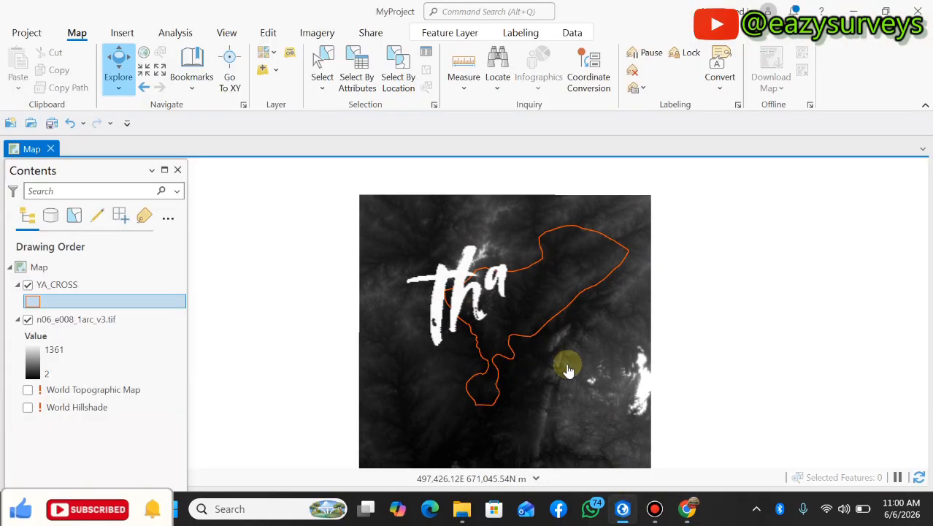
scroll(517, 338, "down", 2)
scroll(517, 338, "up", 2)
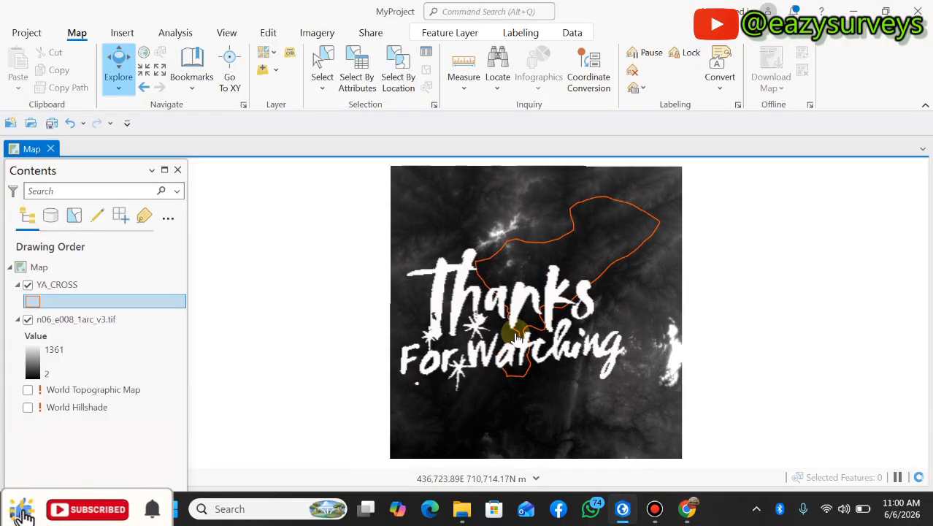